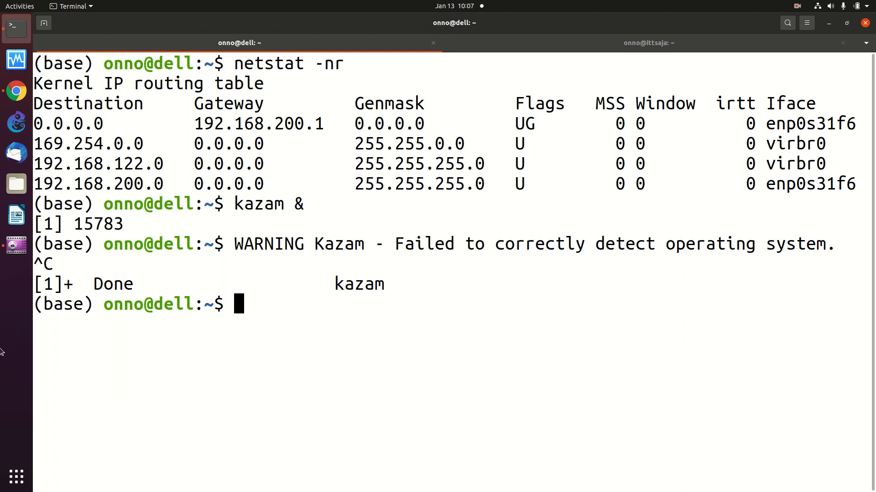
Bring the browser forward and open YouTube in a new tab
{"action": "left_click", "coordinate": [16, 90]}
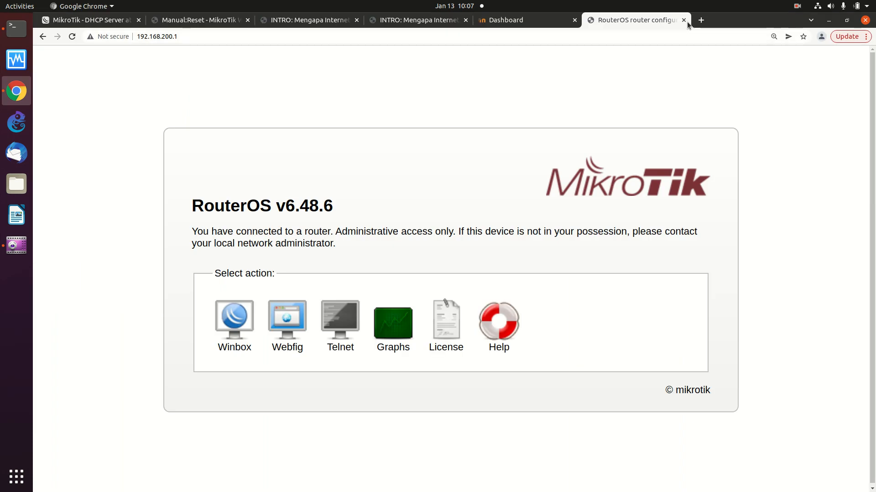
{"action": "left_click", "coordinate": [700, 19]}
{"action": "left_click", "coordinate": [689, 38]}
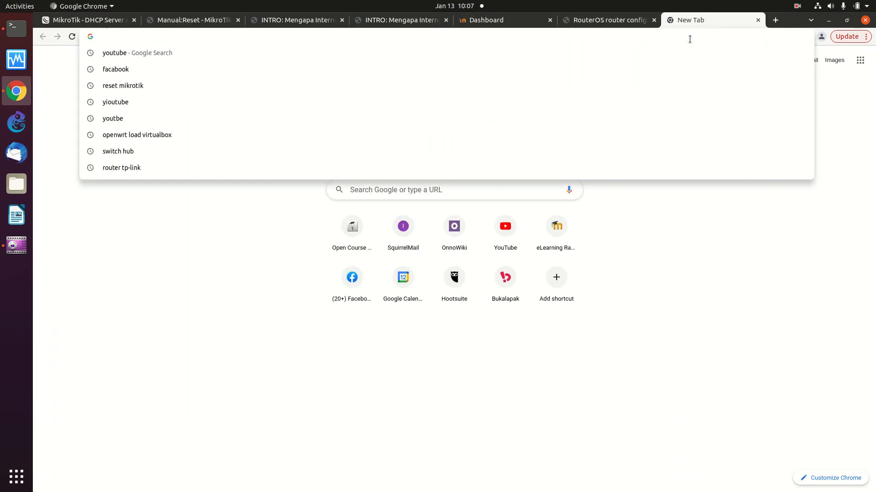
{"action": "left_click", "coordinate": [509, 237]}
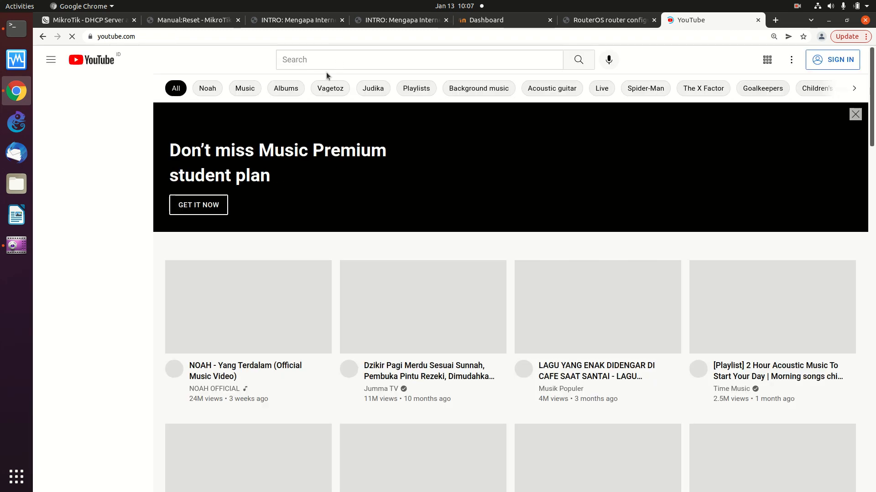
Search YouTube for 'onno center' and open the Onno Center channel page
{"action": "left_click", "coordinate": [330, 61]}
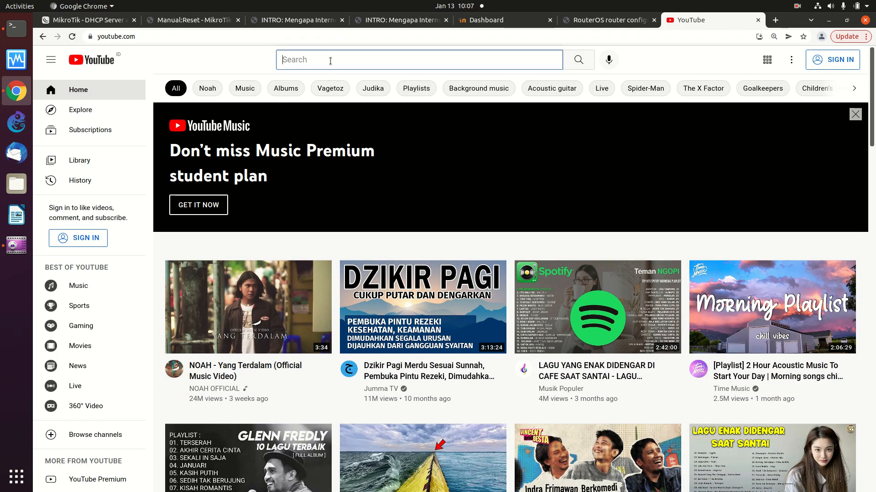
{"action": "type", "text": "onno"}
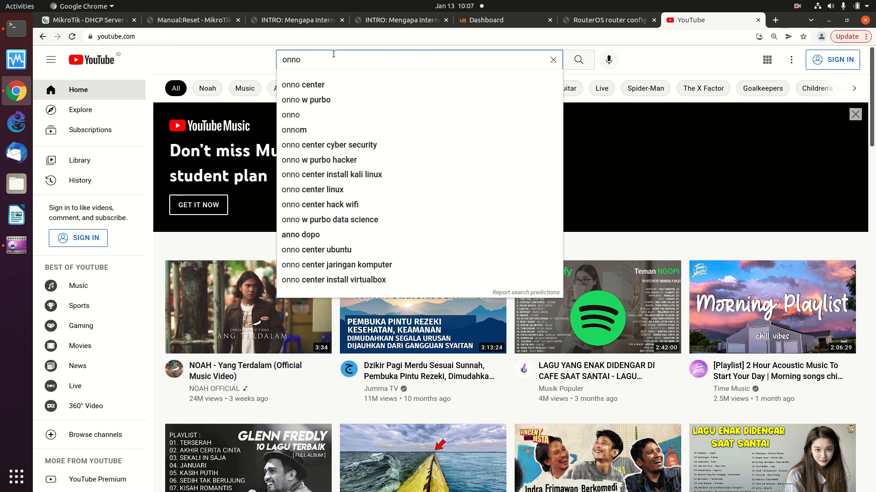
{"action": "key", "text": "Down"}
{"action": "key", "text": "Return"}
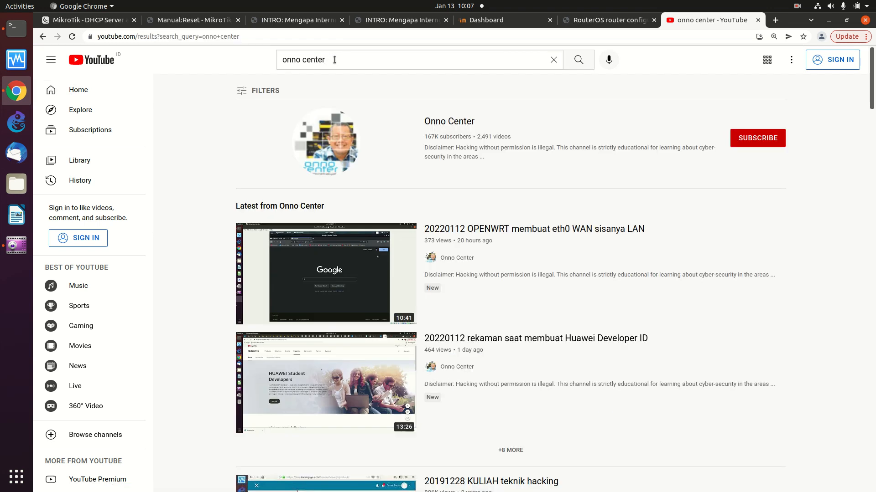
{"action": "left_click", "coordinate": [440, 123]}
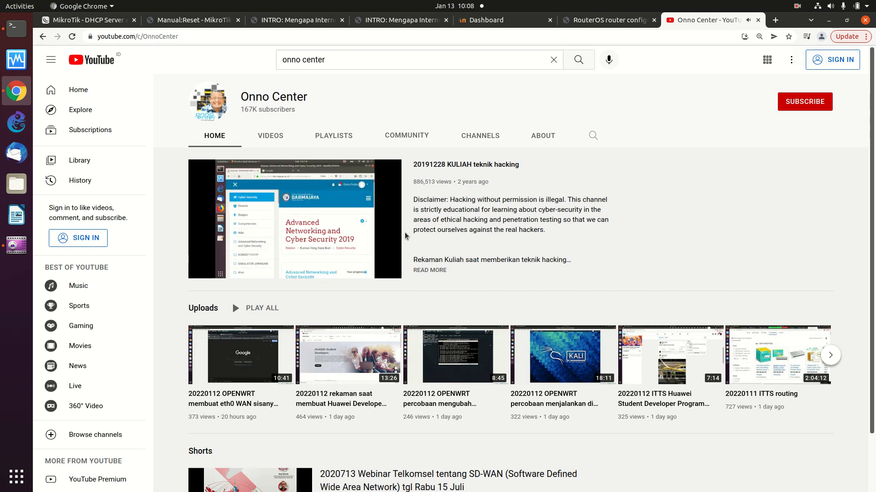
{"action": "scroll", "coordinate": [404, 236], "scroll_direction": "down", "scroll_amount": 2}
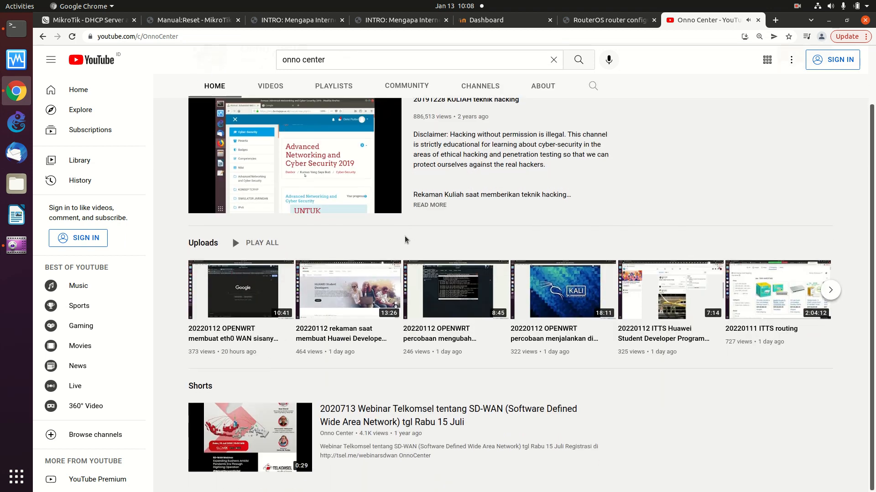
{"action": "scroll", "coordinate": [404, 238], "scroll_direction": "up", "scroll_amount": 2}
{"action": "scroll", "coordinate": [405, 239], "scroll_direction": "down", "scroll_amount": 3}
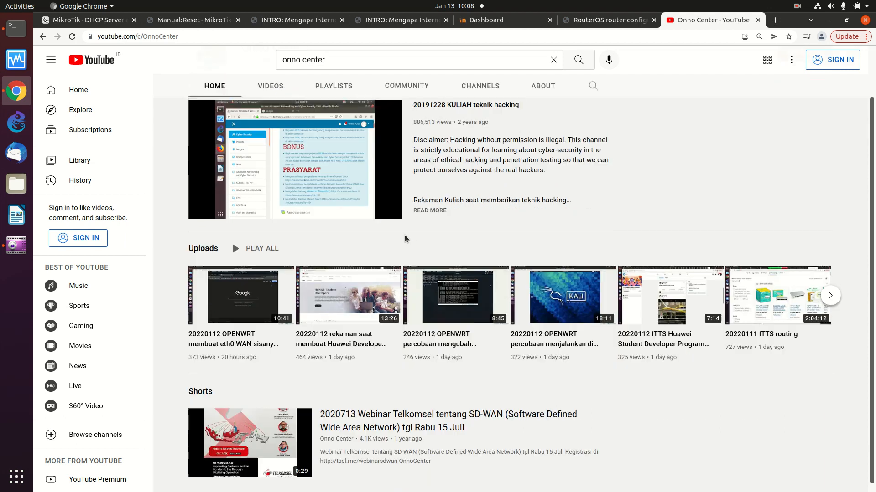
{"action": "scroll", "coordinate": [404, 238], "scroll_direction": "up", "scroll_amount": 2}
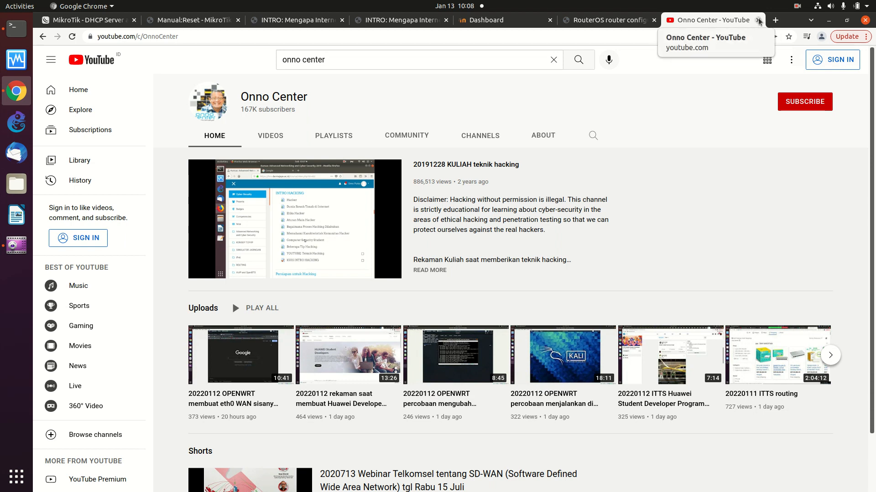
Close the YouTube tab and open the router's WebFig login page
{"action": "key", "text": "ctrl+Page_Up"}
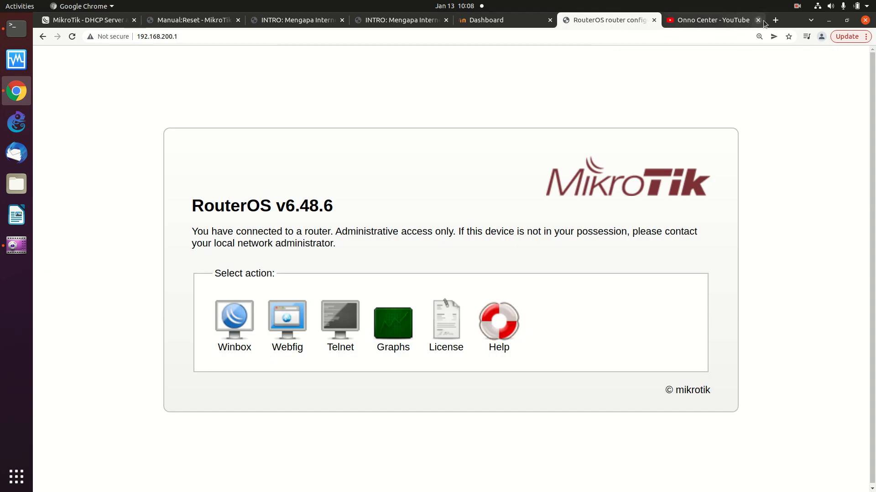
{"action": "left_click", "coordinate": [758, 21]}
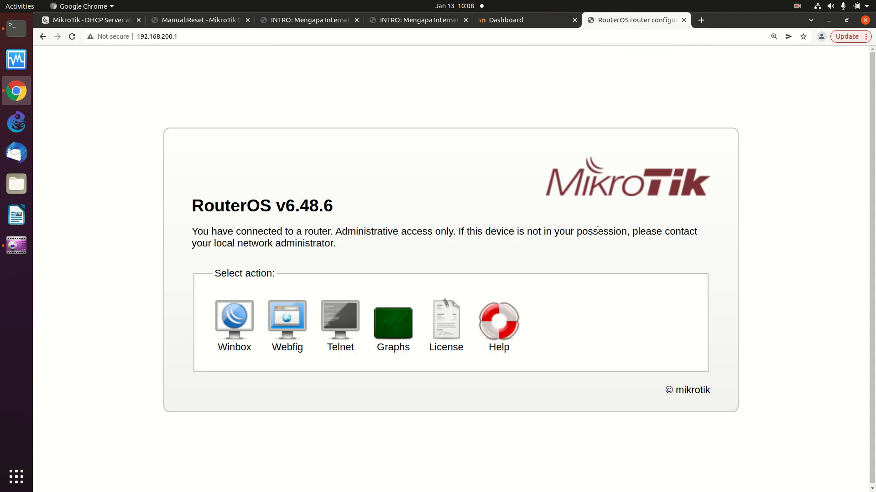
{"action": "left_click", "coordinate": [297, 315]}
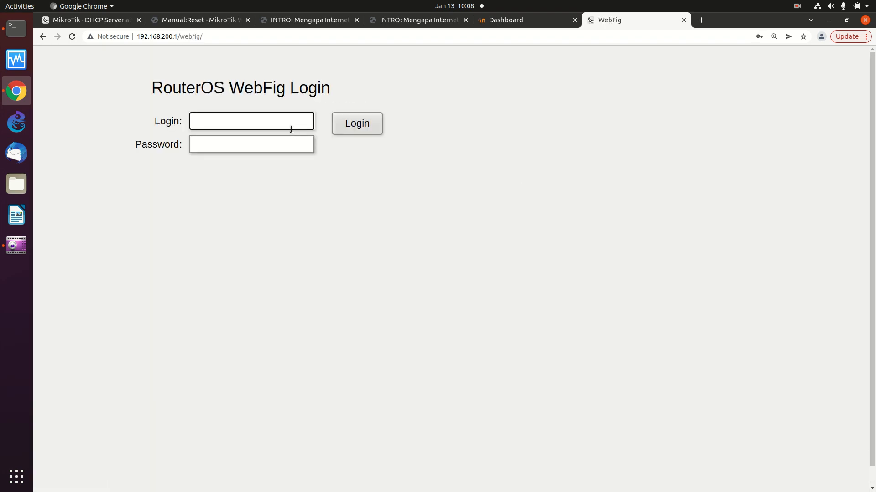
Log in as admin with the router password, decline saving it, and return to Quick Set
{"action": "type", "text": "admin"}
{"action": "key", "text": "Tab"}
{"action": "type", "text": "admin"}
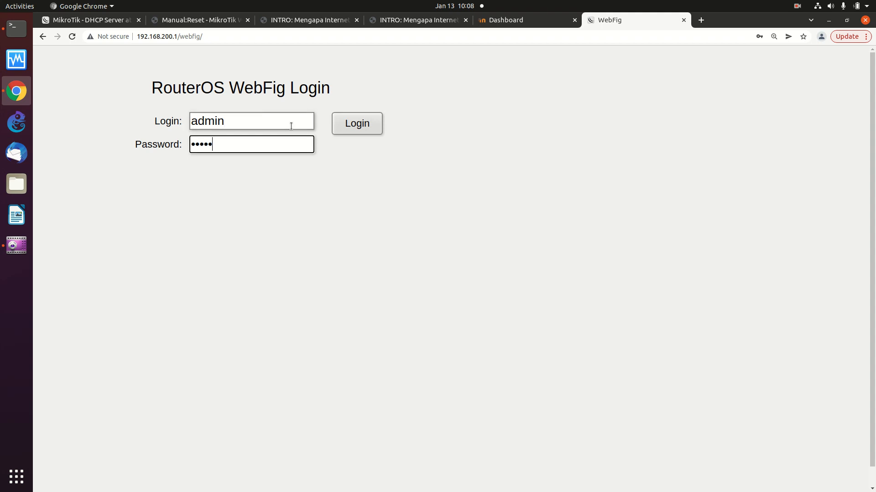
{"action": "key", "text": "Return"}
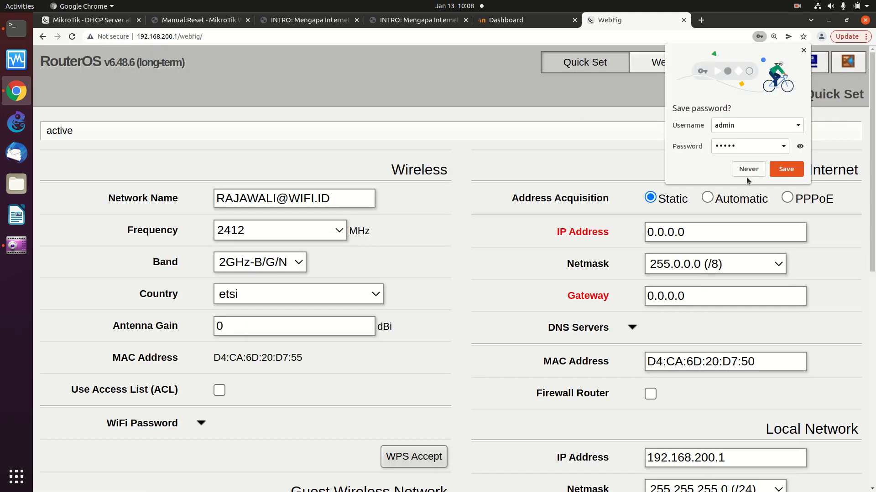
{"action": "left_click", "coordinate": [748, 170]}
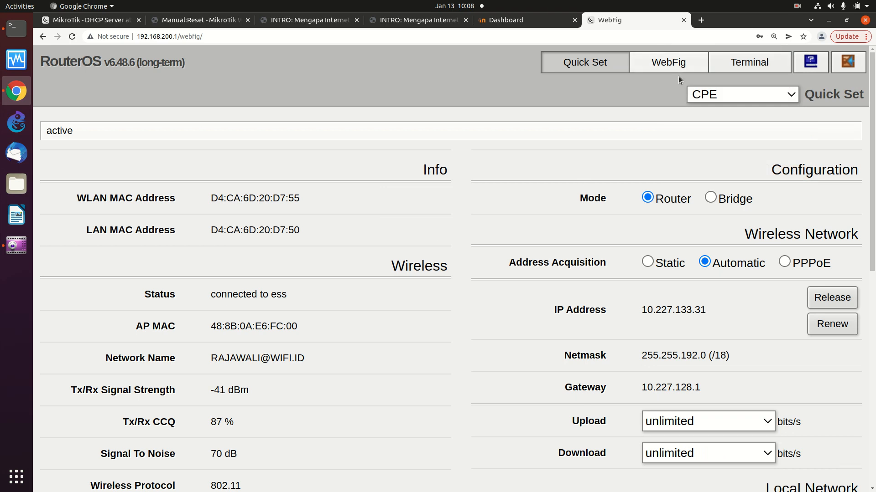
{"action": "left_click", "coordinate": [677, 64]}
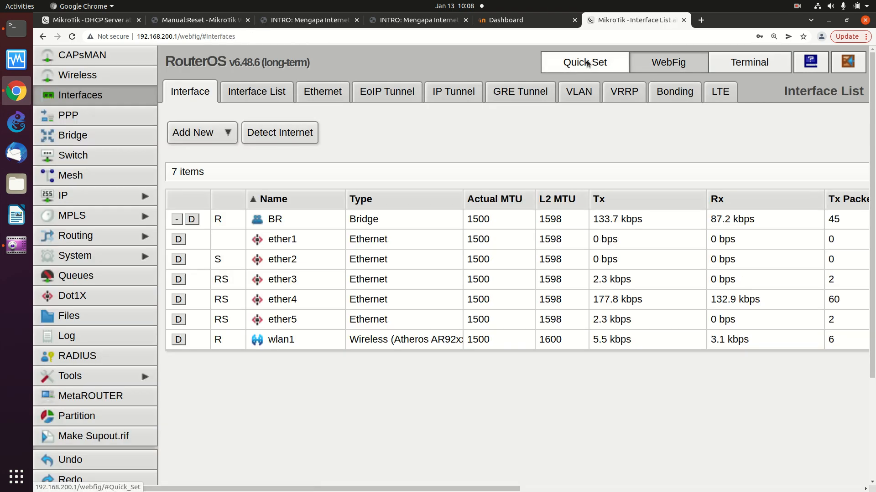
{"action": "left_click", "coordinate": [587, 63]}
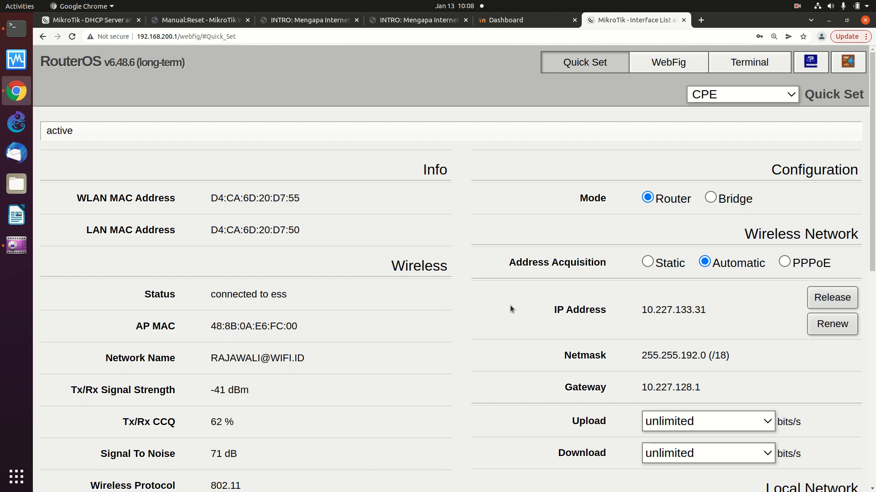
{"action": "scroll", "coordinate": [510, 305], "scroll_direction": "down", "scroll_amount": 1}
{"action": "scroll", "coordinate": [511, 302], "scroll_direction": "up", "scroll_amount": 1}
Switch to the full WebFig view and show the Wireless tables listing wlan1
{"action": "left_click", "coordinate": [667, 64]}
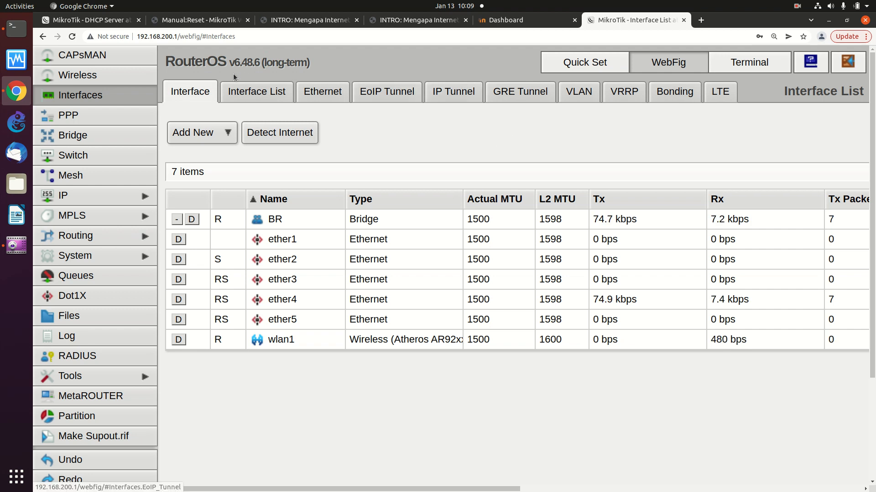
{"action": "left_click", "coordinate": [133, 73]}
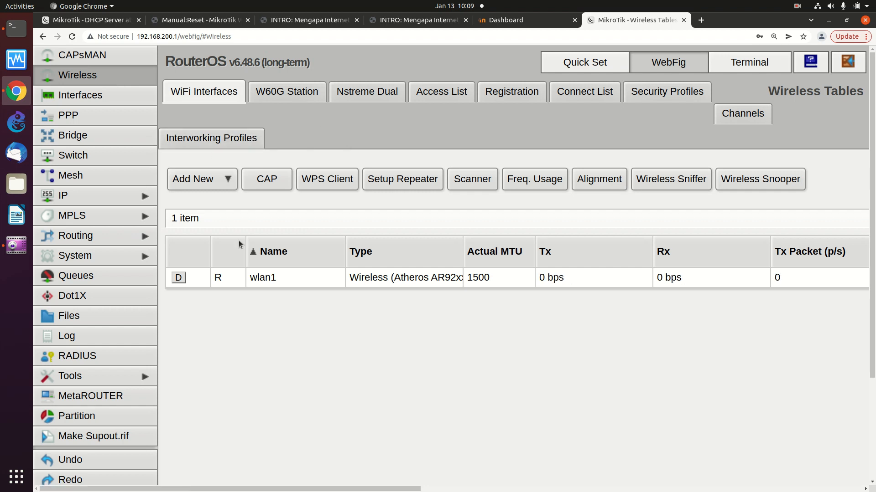
Open the wlan1 interface form and put the cursor in its Name field
{"action": "left_click", "coordinate": [271, 278]}
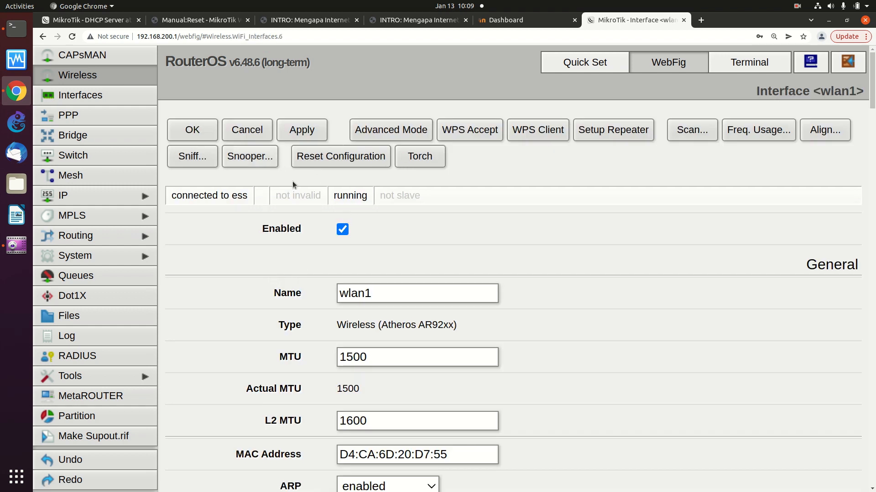
{"action": "left_click", "coordinate": [415, 289]}
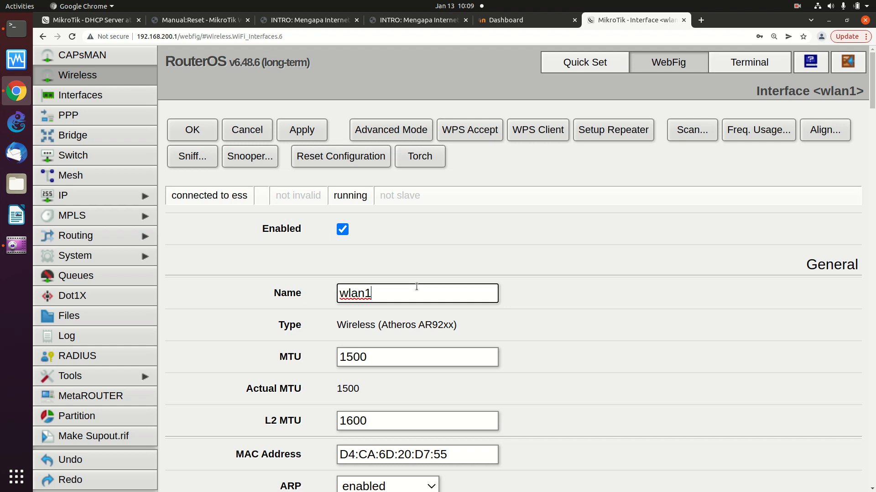
{"action": "left_click", "coordinate": [435, 258]}
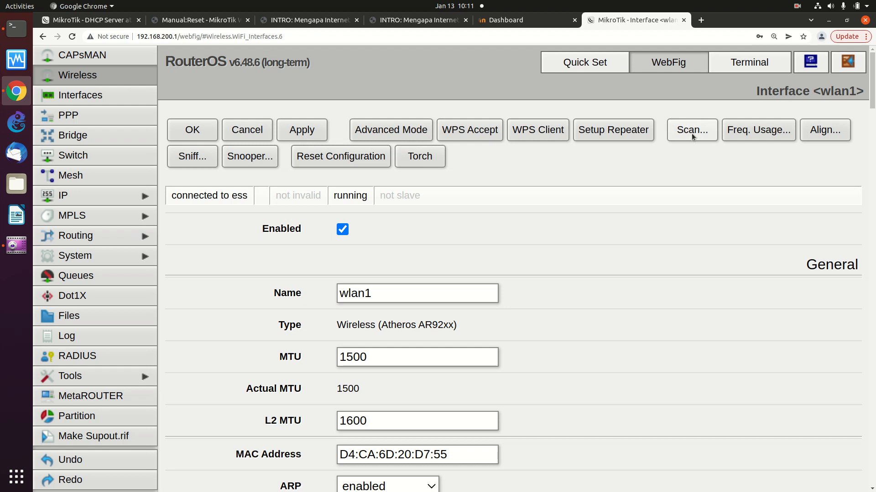
{"action": "left_click", "coordinate": [691, 133]}
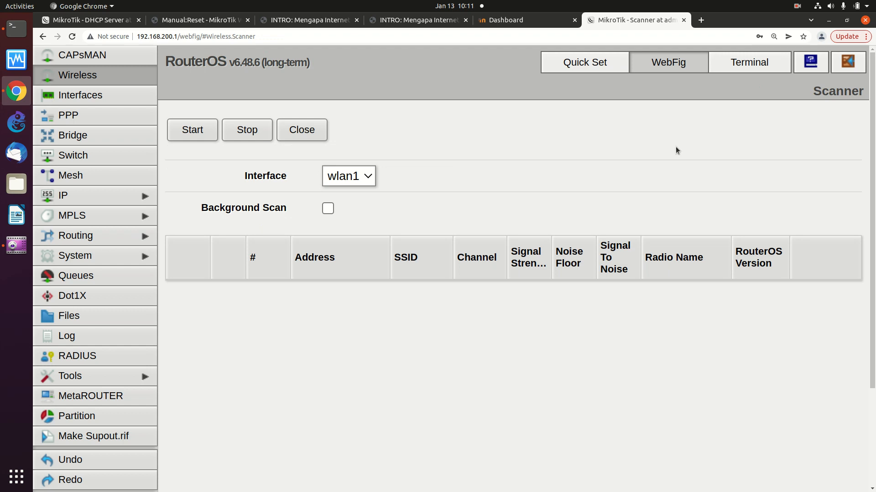
{"action": "left_click", "coordinate": [195, 133]}
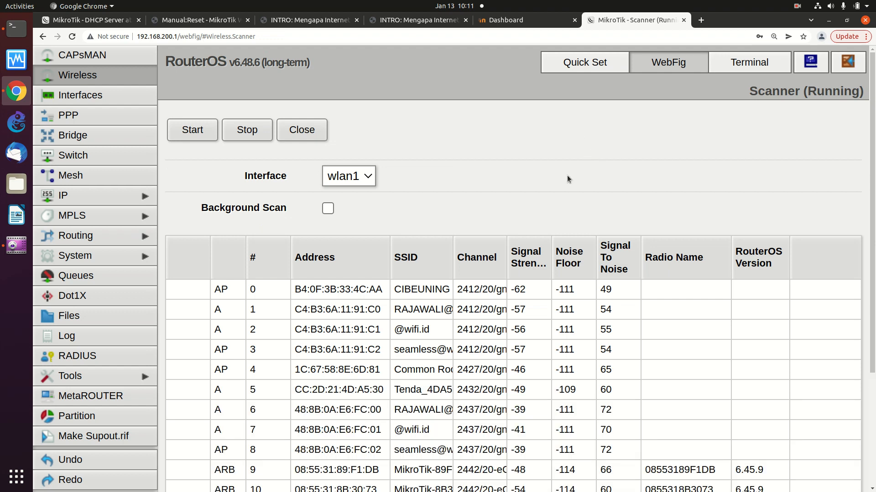
{"action": "scroll", "coordinate": [551, 210], "scroll_direction": "down", "scroll_amount": 3}
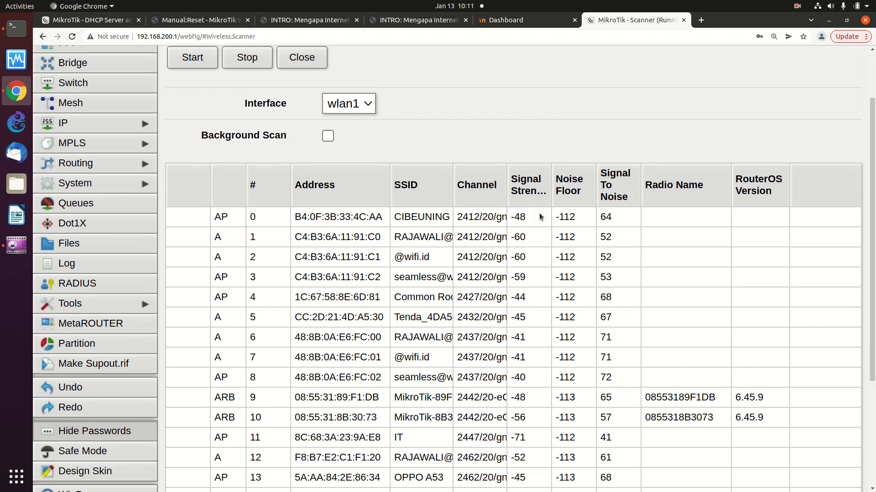
{"action": "scroll", "coordinate": [541, 215], "scroll_direction": "down", "scroll_amount": 2}
{"action": "scroll", "coordinate": [542, 216], "scroll_direction": "down", "scroll_amount": 3}
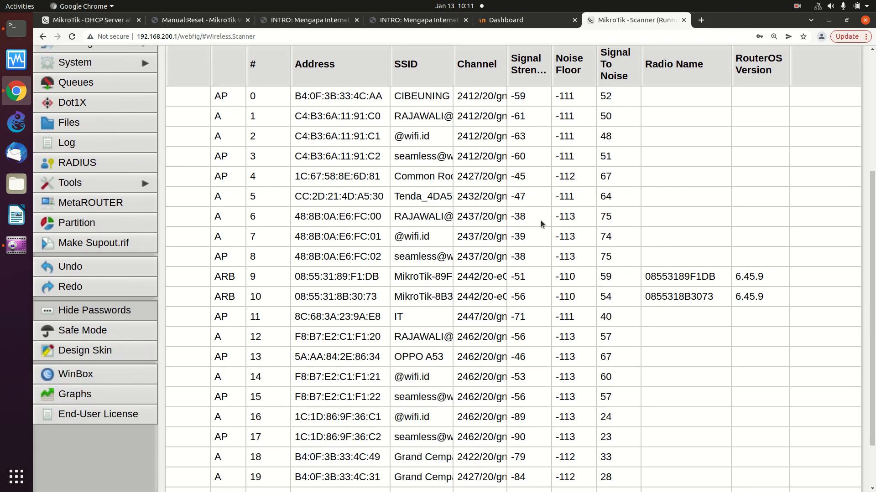
{"action": "left_click", "coordinate": [419, 117]}
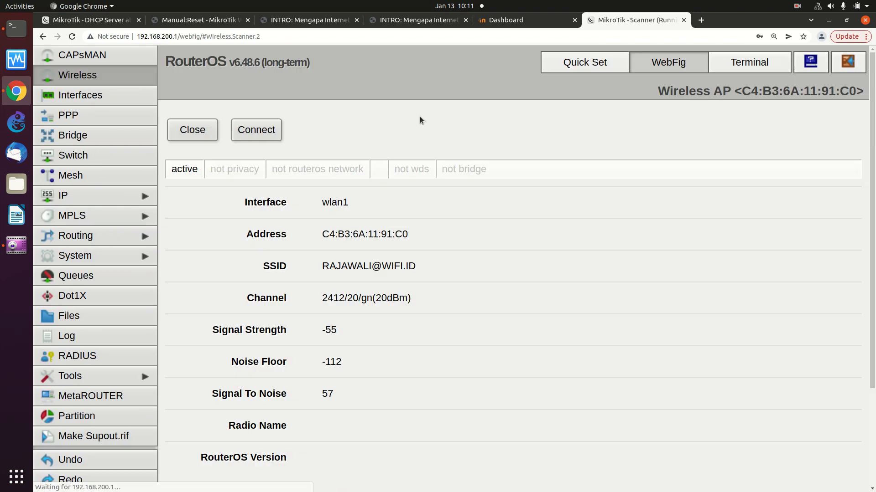
{"action": "scroll", "coordinate": [419, 119], "scroll_direction": "down", "scroll_amount": 1}
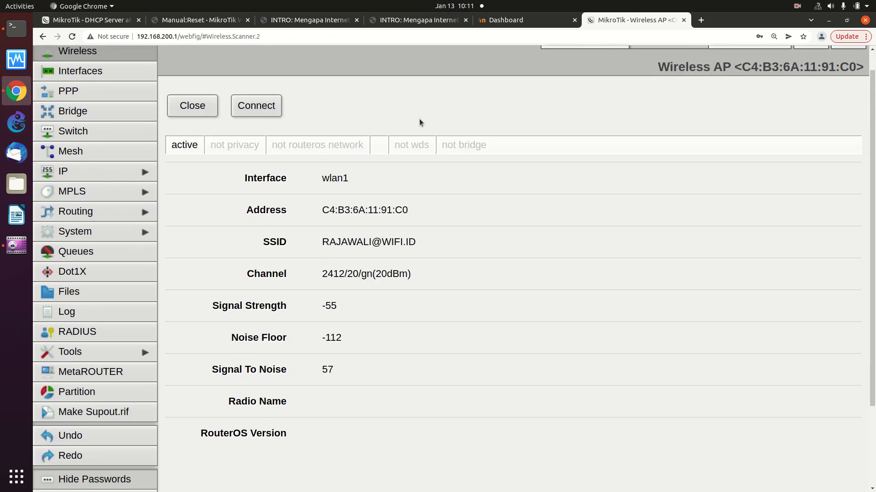
{"action": "scroll", "coordinate": [416, 127], "scroll_direction": "down", "scroll_amount": 1}
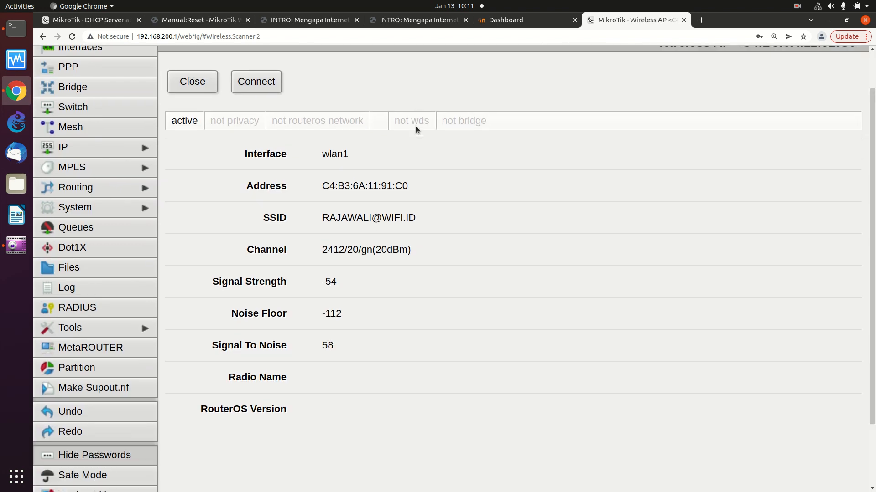
{"action": "scroll", "coordinate": [416, 126], "scroll_direction": "up", "scroll_amount": 1}
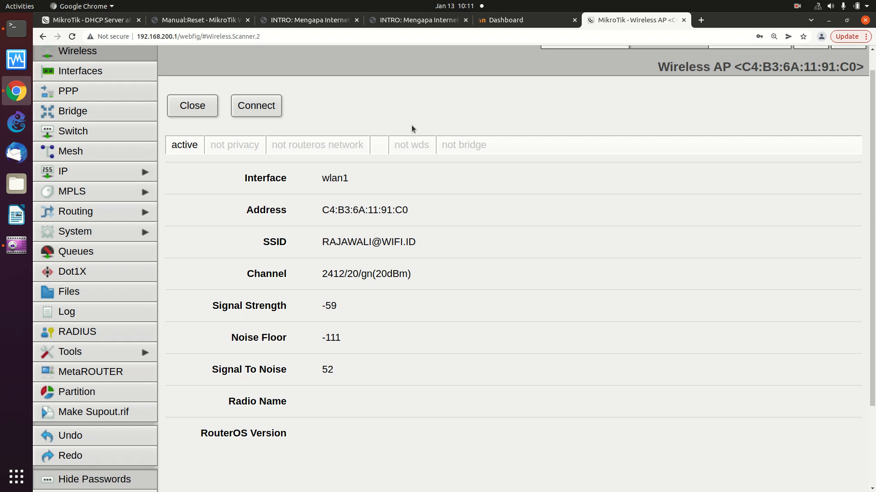
{"action": "left_click", "coordinate": [265, 105]}
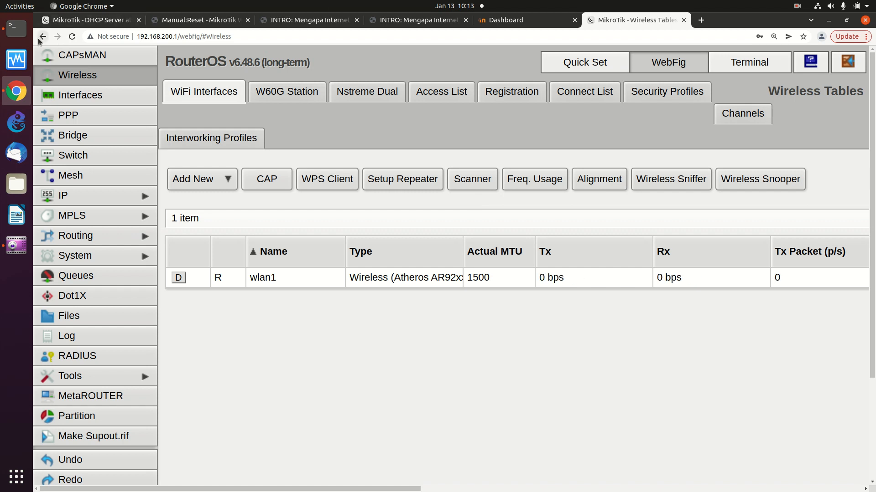
Visit CAPsMAN, go back to WiFi Interfaces, and reopen the running wlan1 form
{"action": "left_click", "coordinate": [93, 57]}
{"action": "left_click", "coordinate": [91, 75]}
{"action": "scroll", "coordinate": [115, 98], "scroll_direction": "down", "scroll_amount": 3}
{"action": "scroll", "coordinate": [115, 99], "scroll_direction": "up", "scroll_amount": 3}
{"action": "left_click", "coordinate": [274, 283]}
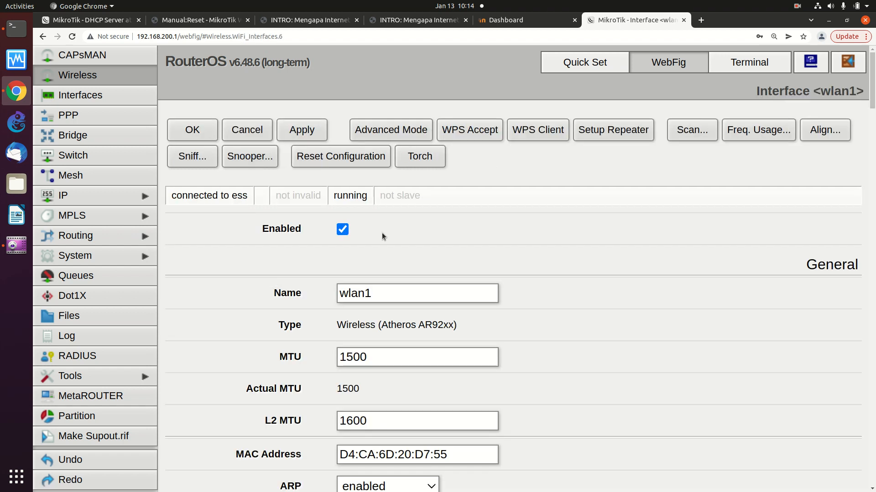
Go back to WiFi Interfaces, where wlan1 now shows 2.1 kbps transmit traffic
{"action": "left_click", "coordinate": [111, 70]}
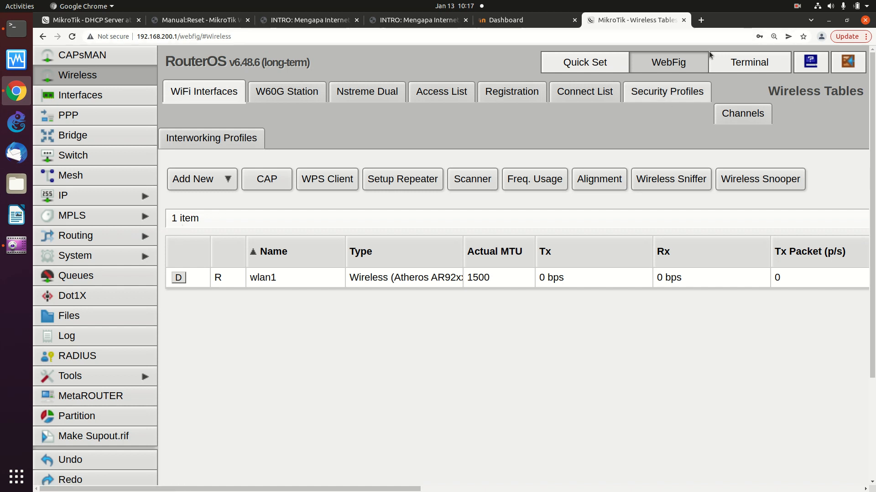
{"action": "left_click", "coordinate": [818, 8]}
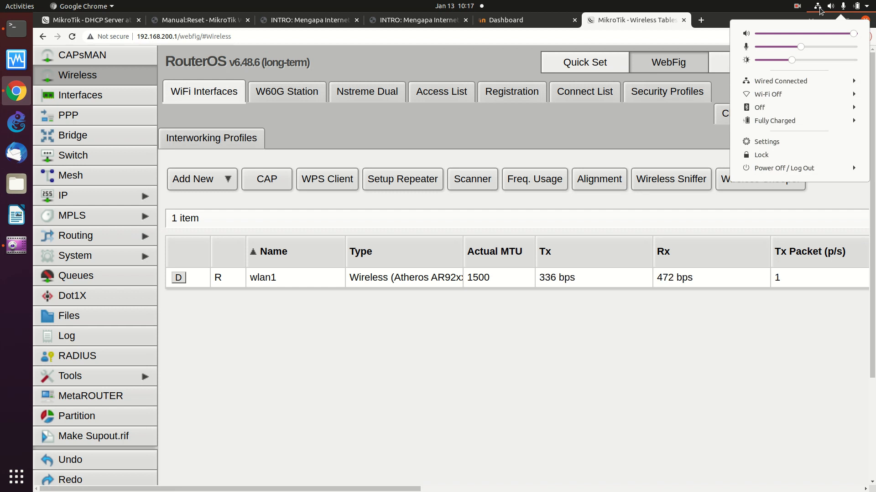
{"action": "left_click", "coordinate": [819, 10]}
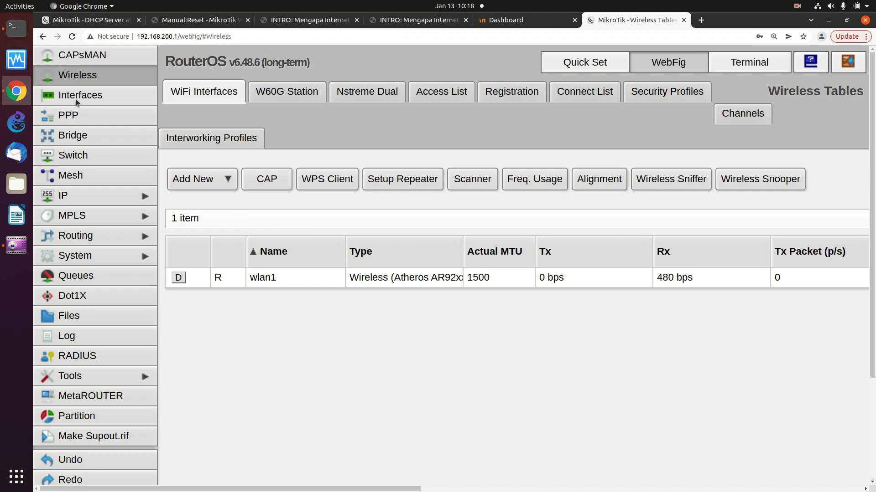
Open the wlan1 entry under IP > DHCP Client and review its bound status and gateway 10.227.128.1
{"action": "left_click", "coordinate": [92, 198]}
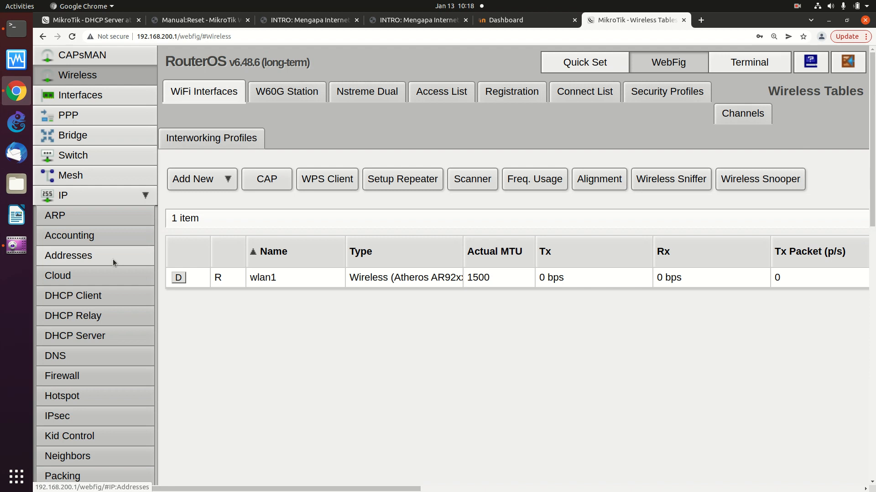
{"action": "left_click", "coordinate": [109, 296]}
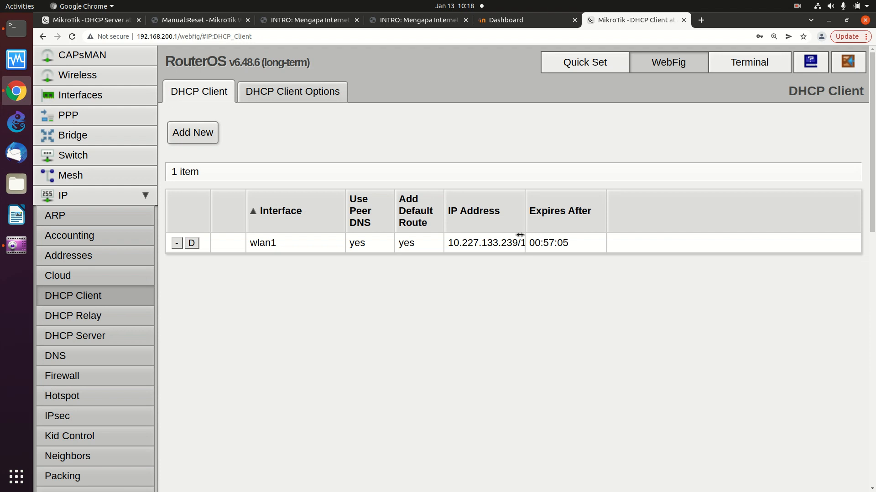
{"action": "left_click", "coordinate": [262, 243]}
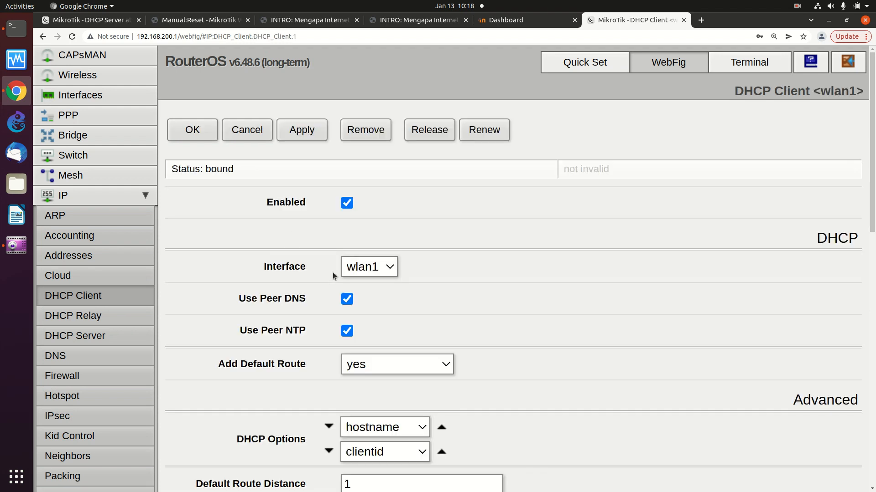
{"action": "scroll", "coordinate": [387, 267], "scroll_direction": "down", "scroll_amount": 3}
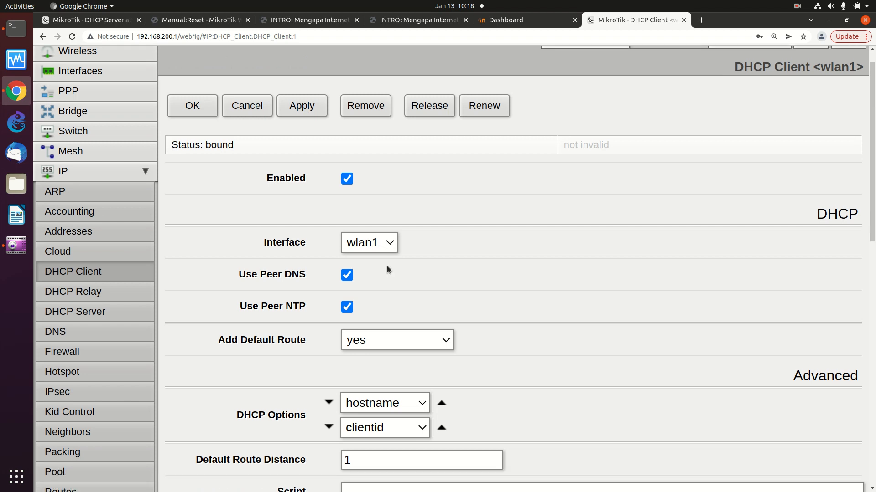
{"action": "scroll", "coordinate": [387, 271], "scroll_direction": "down", "scroll_amount": 4}
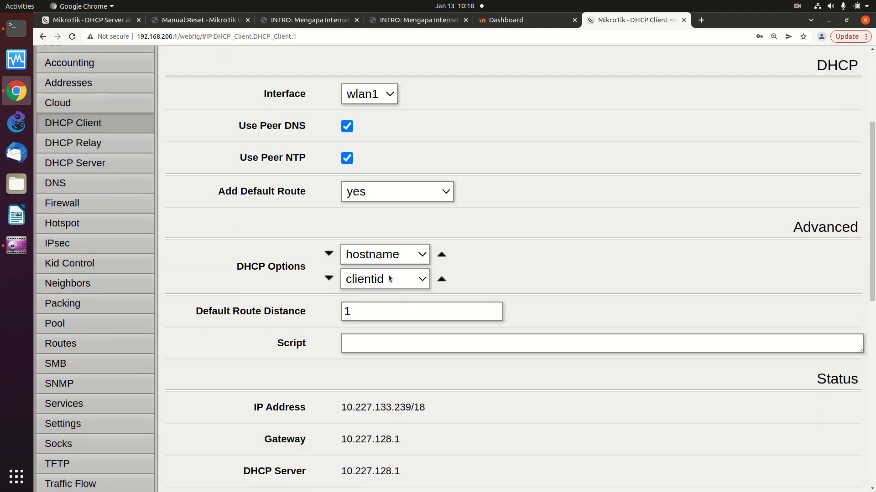
{"action": "scroll", "coordinate": [389, 274], "scroll_direction": "down", "scroll_amount": 3}
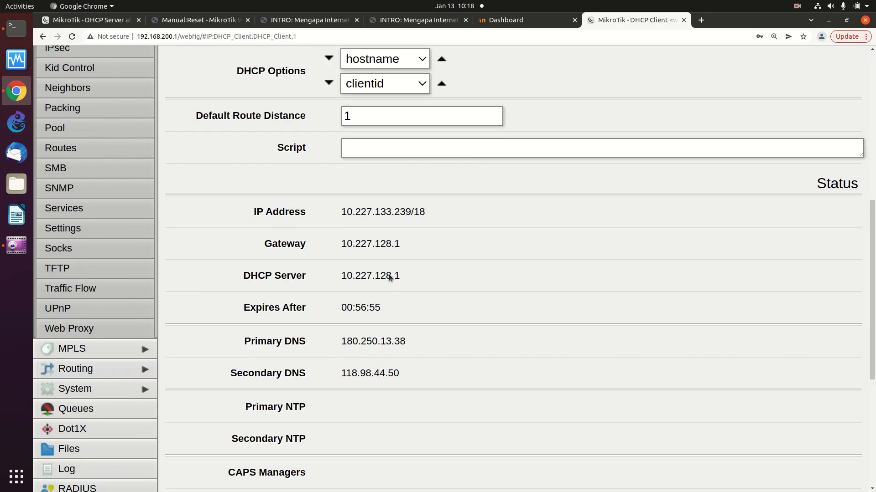
{"action": "scroll", "coordinate": [388, 275], "scroll_direction": "up", "scroll_amount": 3}
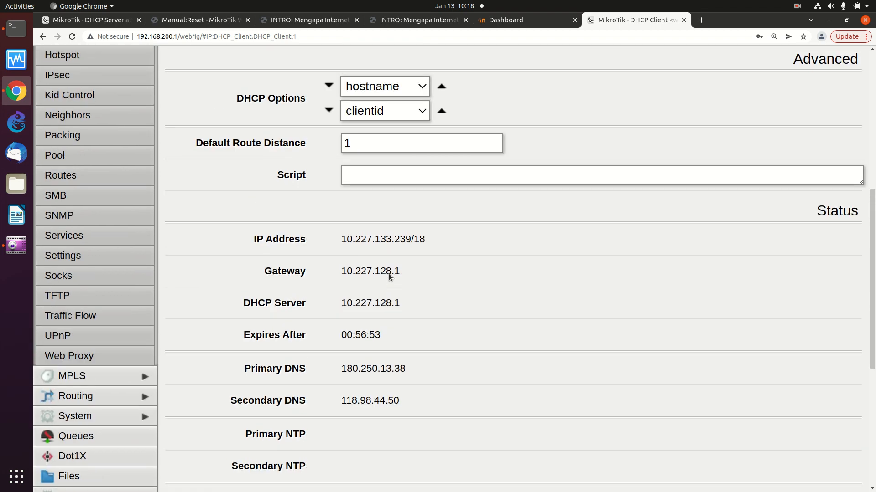
{"action": "scroll", "coordinate": [389, 274], "scroll_direction": "up", "scroll_amount": 6}
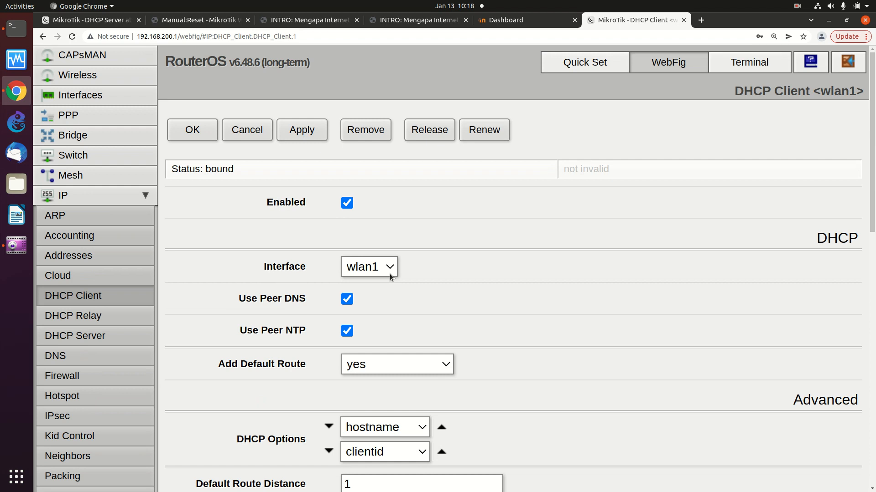
{"action": "scroll", "coordinate": [389, 277], "scroll_direction": "down", "scroll_amount": 1}
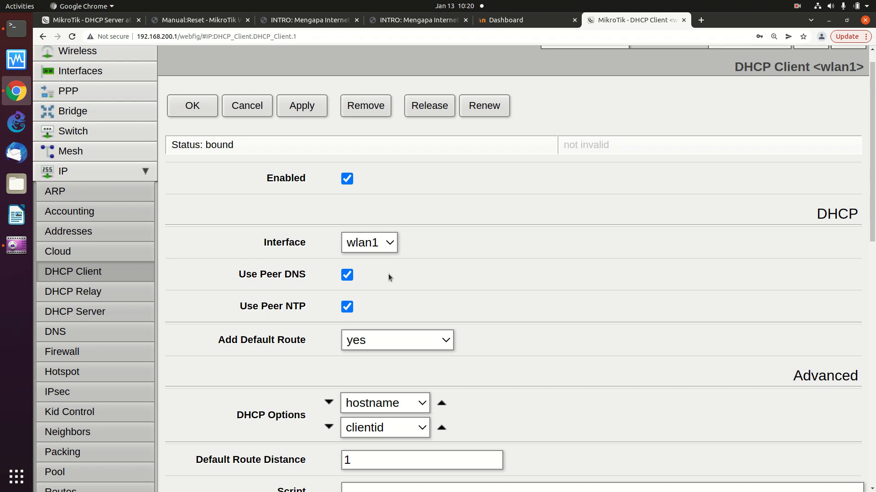
{"action": "scroll", "coordinate": [130, 233], "scroll_direction": "up", "scroll_amount": 1}
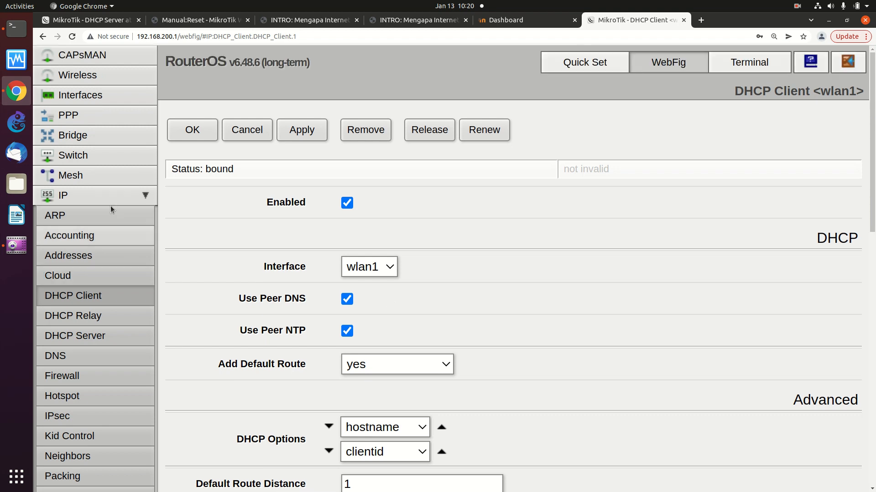
Go via IP > DHCP Client to Interfaces and review the BR bridge form (MTU 1500, L2 MTU 1598)
{"action": "left_click", "coordinate": [101, 97]}
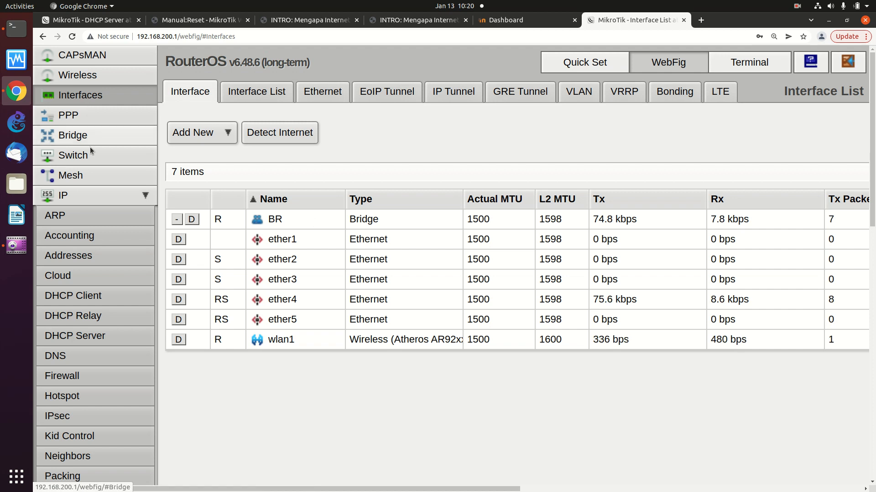
{"action": "left_click", "coordinate": [122, 199]}
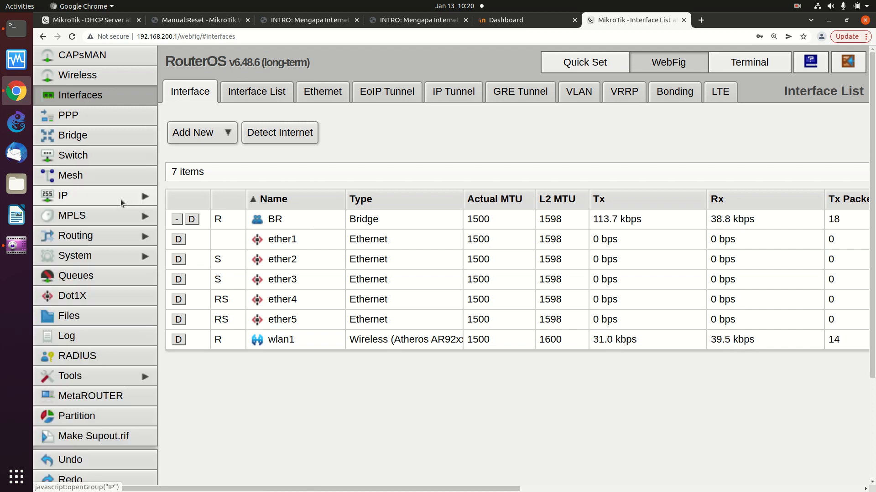
{"action": "left_click", "coordinate": [93, 197]}
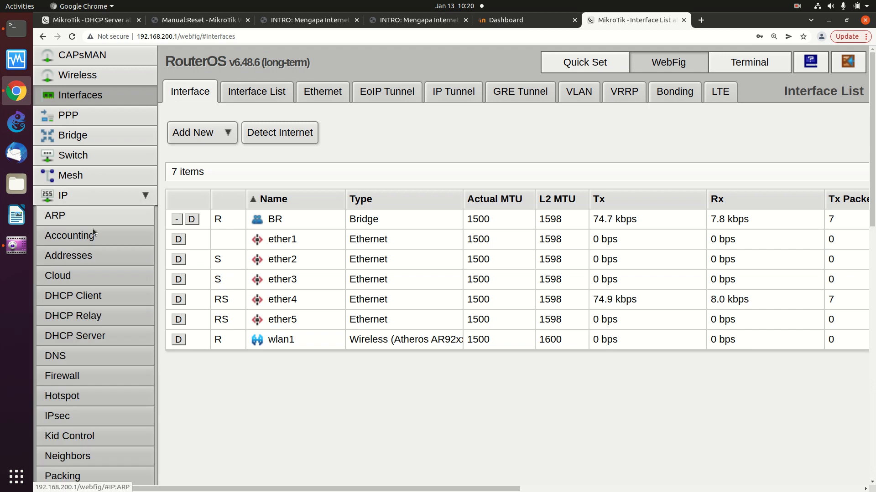
{"action": "left_click", "coordinate": [112, 297]}
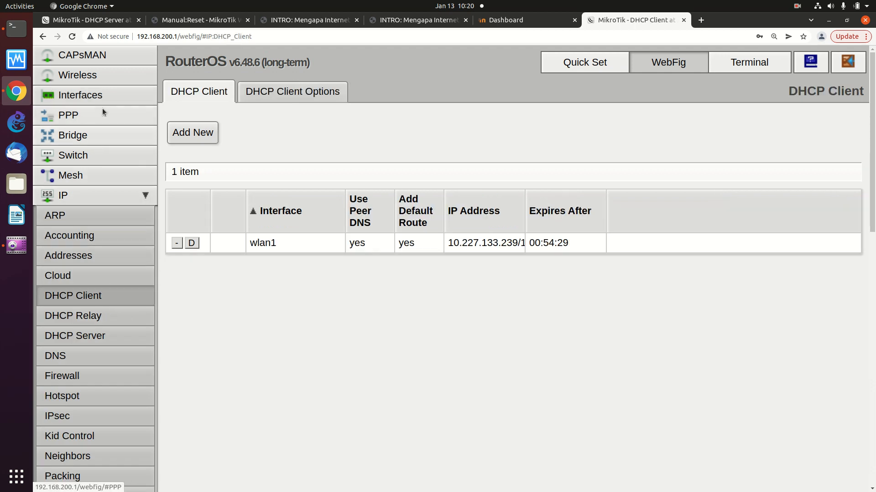
{"action": "left_click", "coordinate": [107, 94]}
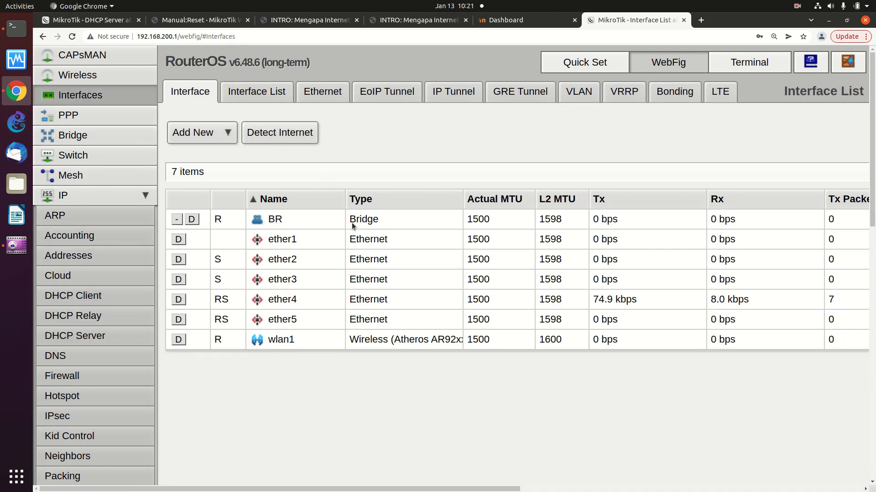
{"action": "left_click", "coordinate": [351, 222]}
{"action": "scroll", "coordinate": [287, 234], "scroll_direction": "down", "scroll_amount": 2}
{"action": "scroll", "coordinate": [286, 235], "scroll_direction": "down", "scroll_amount": 3}
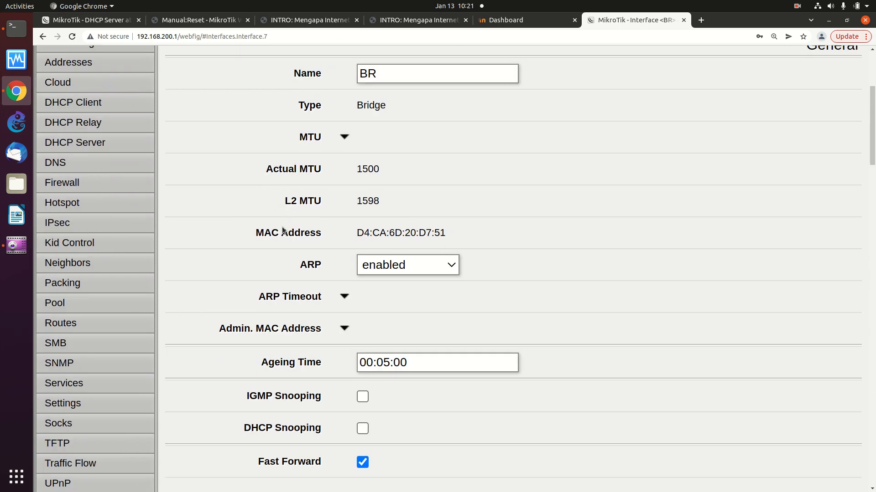
{"action": "scroll", "coordinate": [262, 223], "scroll_direction": "up", "scroll_amount": 5}
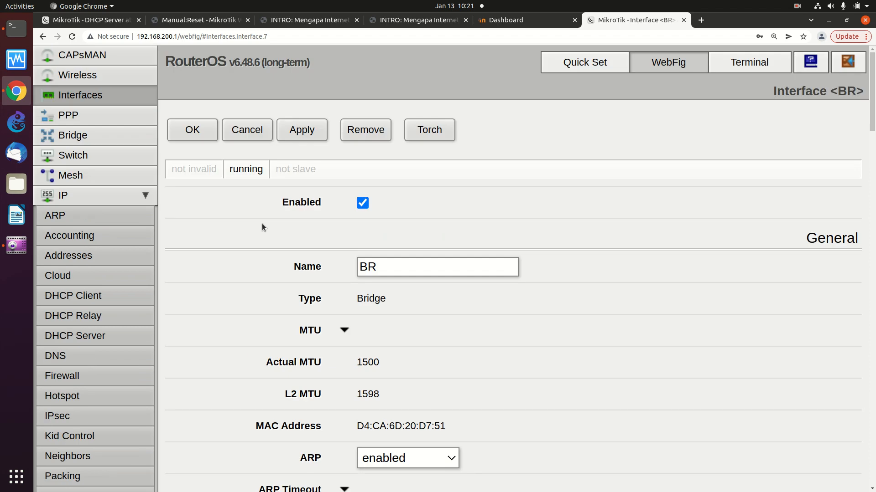
{"action": "left_click", "coordinate": [105, 195]}
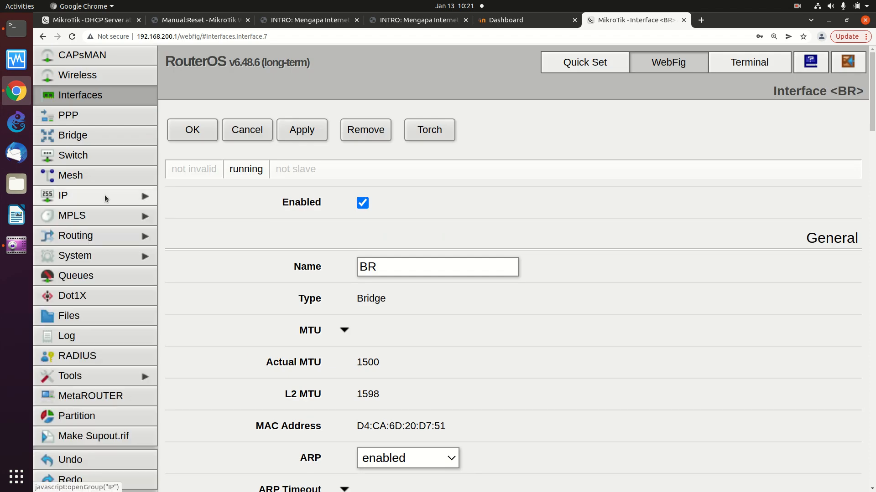
Return to the seven-interface list, where BR and ether4 each carry about 75 kbps
{"action": "left_click", "coordinate": [105, 95]}
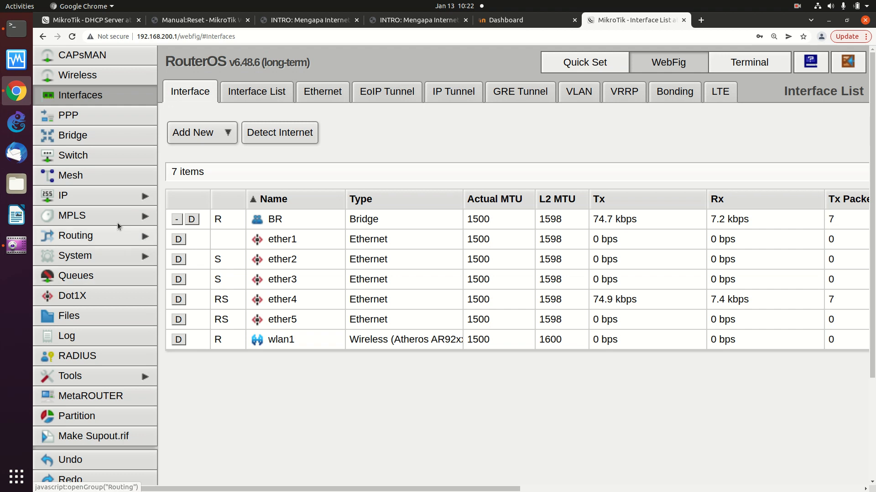
Open IP > DHCP Client to view wlan1's leased address 10.227.133.239
{"action": "left_click", "coordinate": [117, 195]}
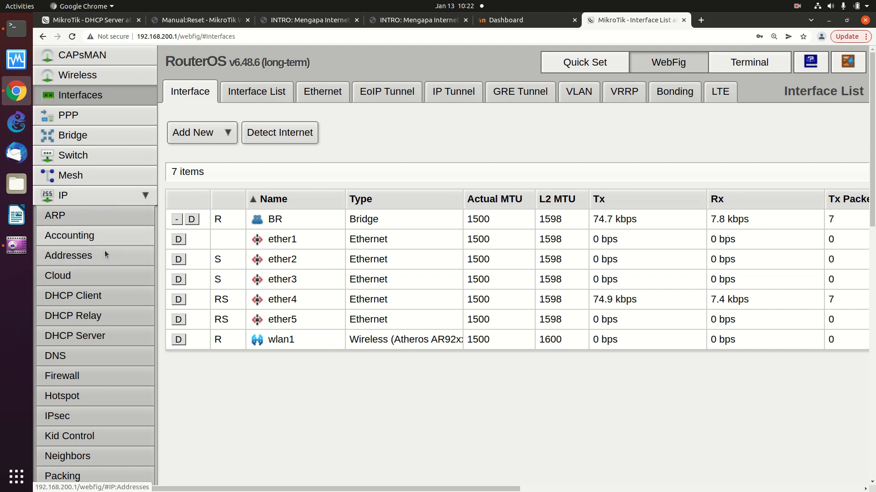
{"action": "left_click", "coordinate": [105, 297]}
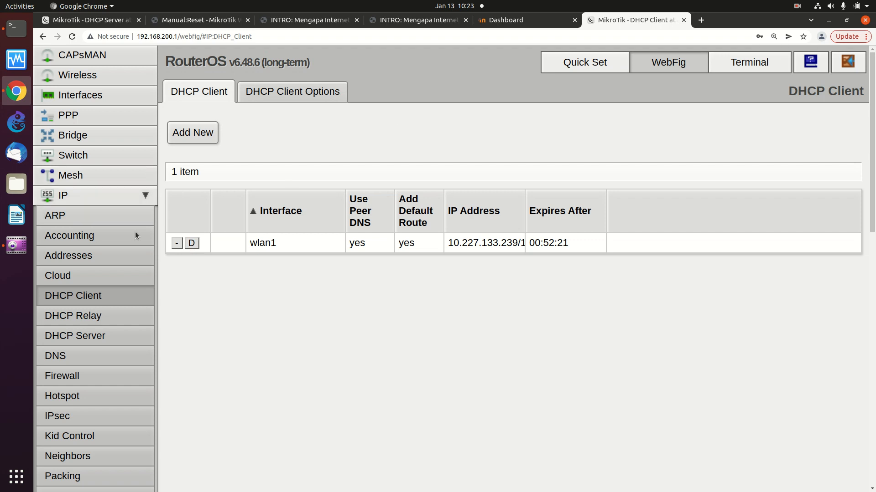
{"action": "scroll", "coordinate": [99, 351], "scroll_direction": "down", "scroll_amount": 1}
{"action": "scroll", "coordinate": [100, 352], "scroll_direction": "up", "scroll_amount": 1}
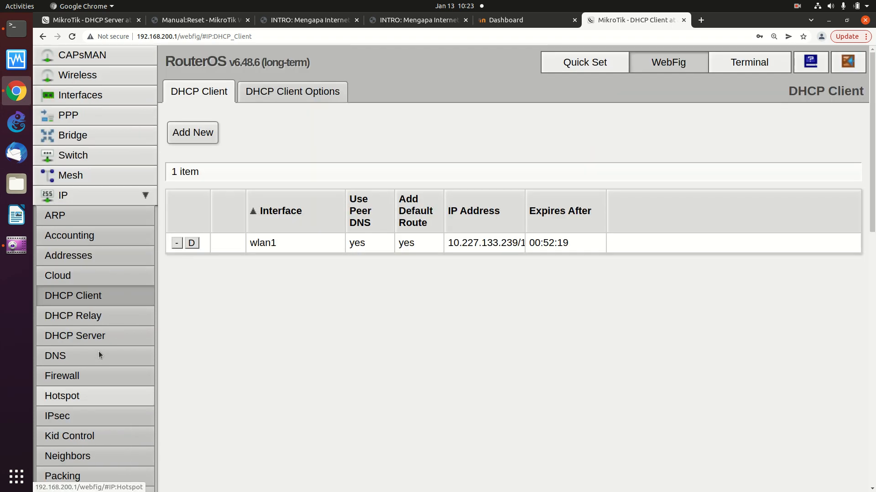
{"action": "scroll", "coordinate": [121, 275], "scroll_direction": "down", "scroll_amount": 3}
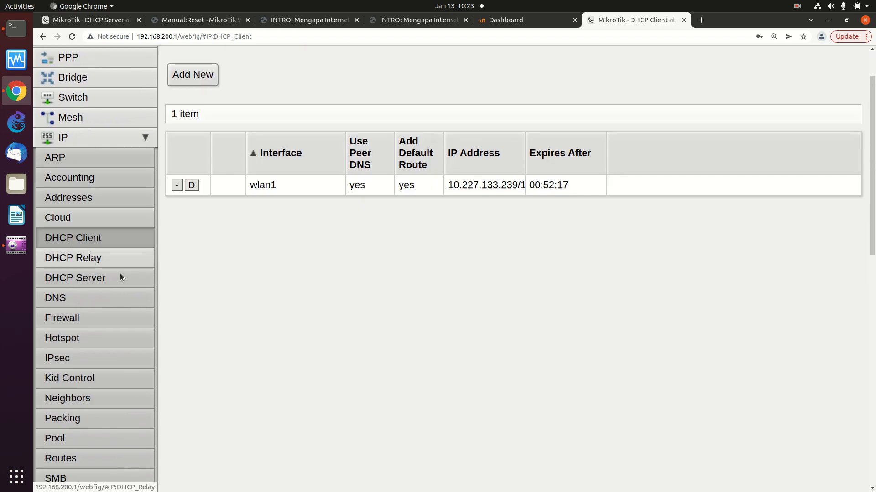
Remove the existing srcnat masquerade rule from the Firewall NAT list, leaving it empty
{"action": "left_click", "coordinate": [121, 281]}
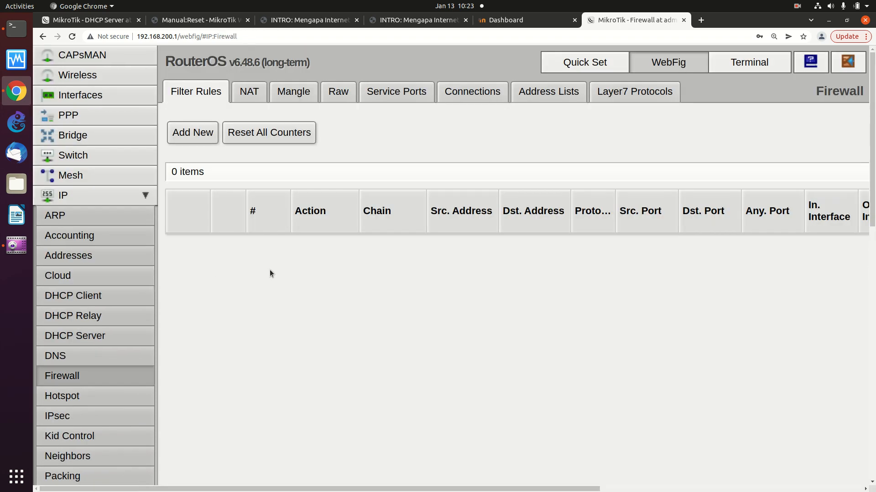
{"action": "left_click", "coordinate": [249, 96]}
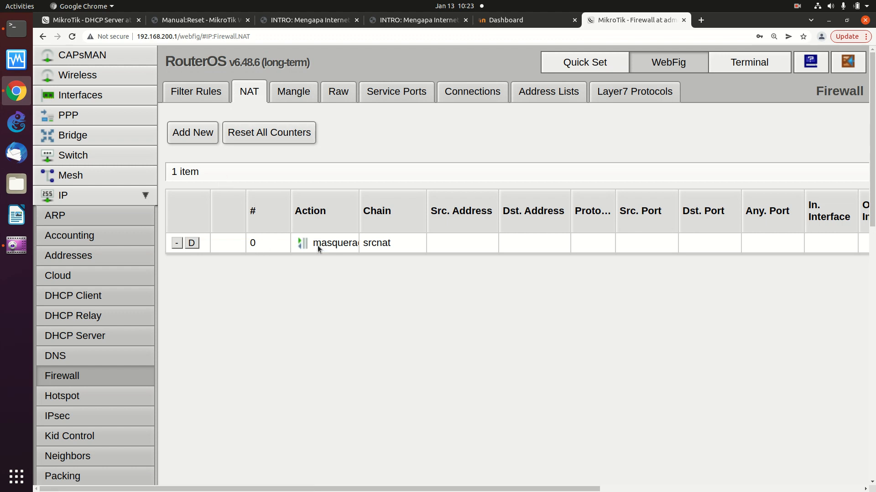
{"action": "left_click", "coordinate": [329, 246]}
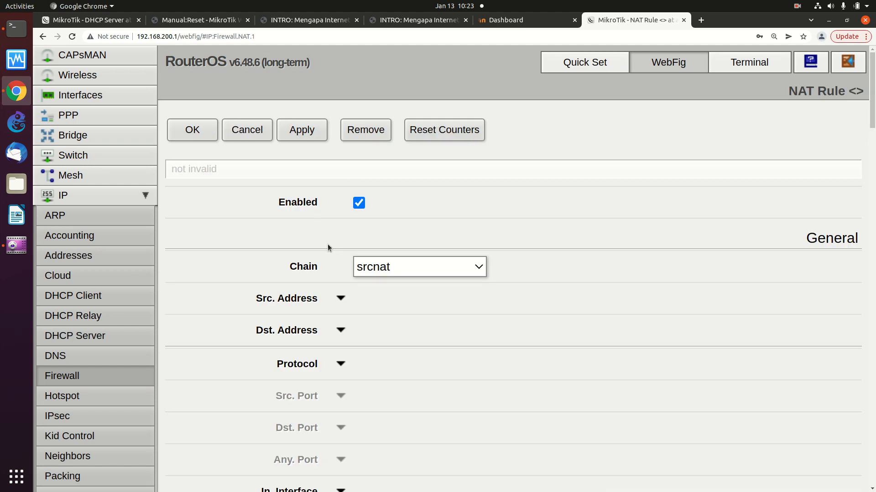
{"action": "scroll", "coordinate": [327, 244], "scroll_direction": "down", "scroll_amount": 2}
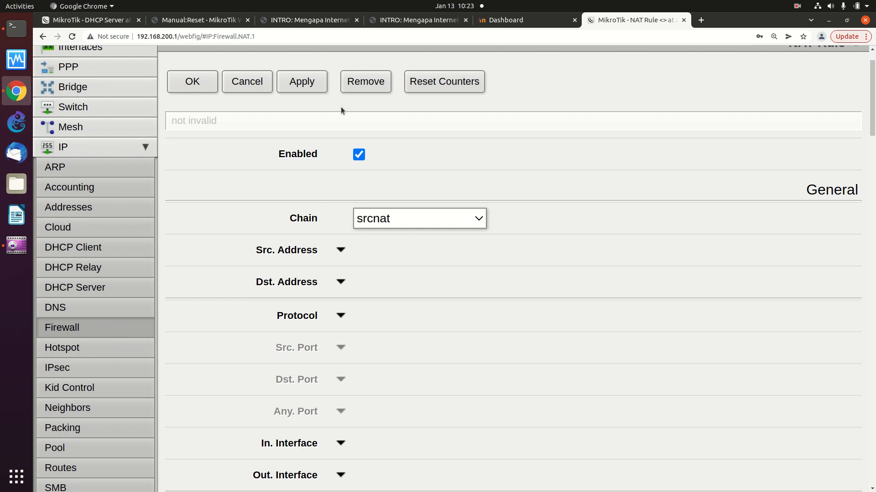
{"action": "scroll", "coordinate": [348, 116], "scroll_direction": "up", "scroll_amount": 2}
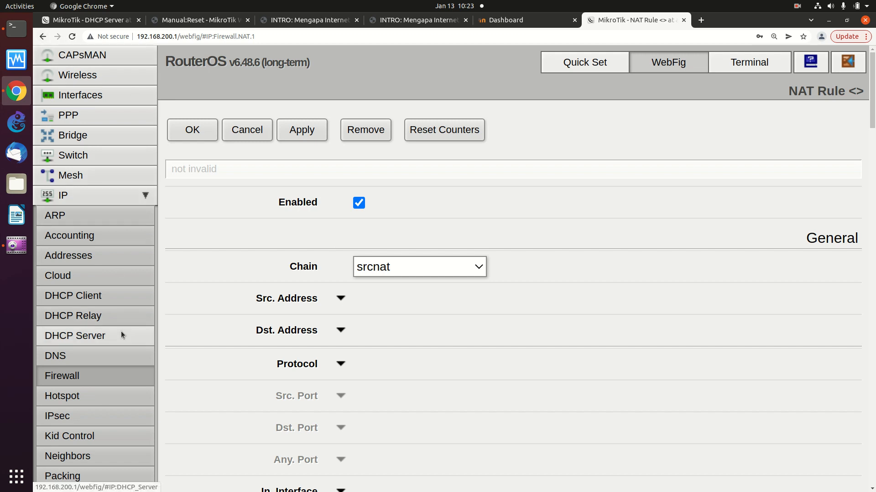
{"action": "left_click", "coordinate": [373, 132]}
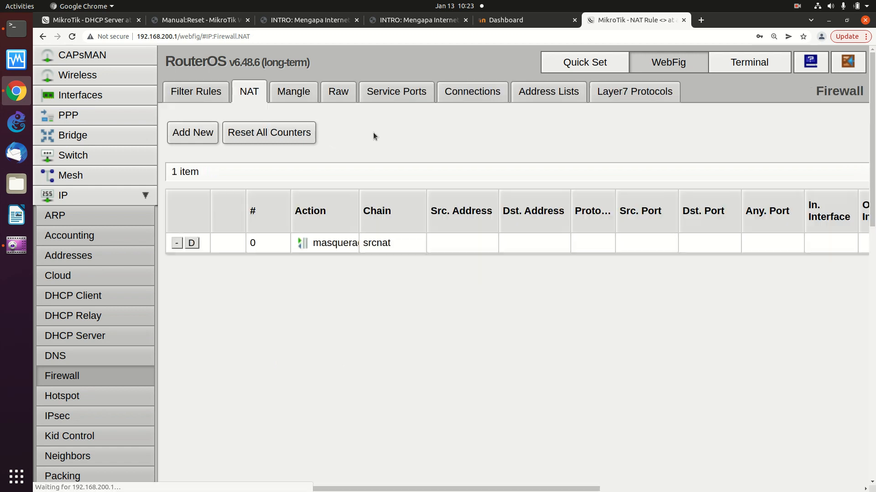
Start a new NAT rule with its outgoing interface set to wlan1
{"action": "left_click", "coordinate": [193, 132]}
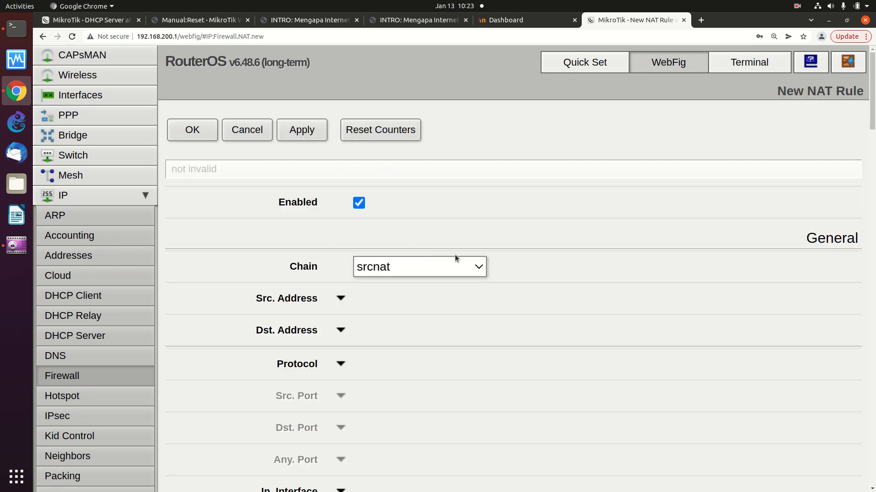
{"action": "scroll", "coordinate": [458, 259], "scroll_direction": "down", "scroll_amount": 1}
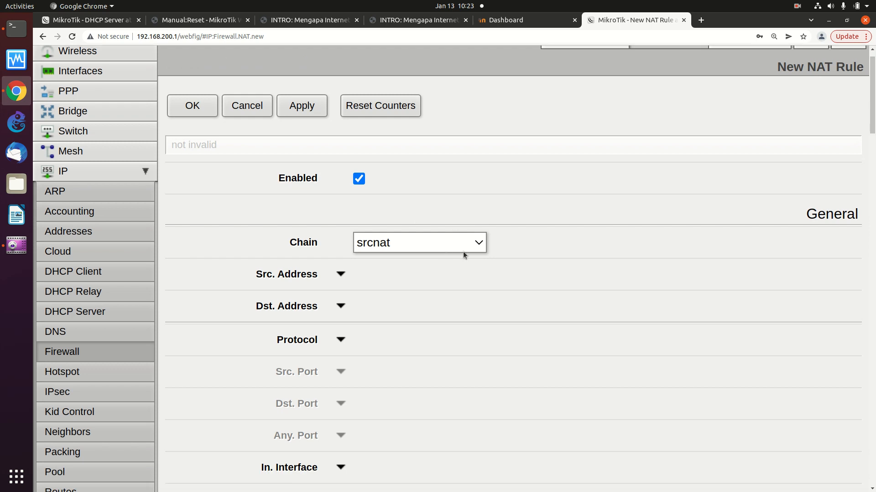
{"action": "scroll", "coordinate": [464, 251], "scroll_direction": "down", "scroll_amount": 5}
{"action": "scroll", "coordinate": [379, 306], "scroll_direction": "down", "scroll_amount": 1}
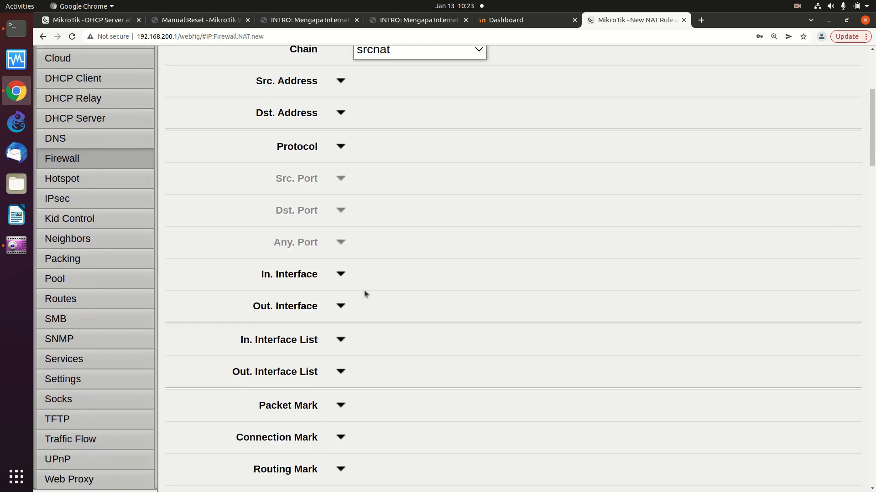
{"action": "left_click", "coordinate": [341, 306]}
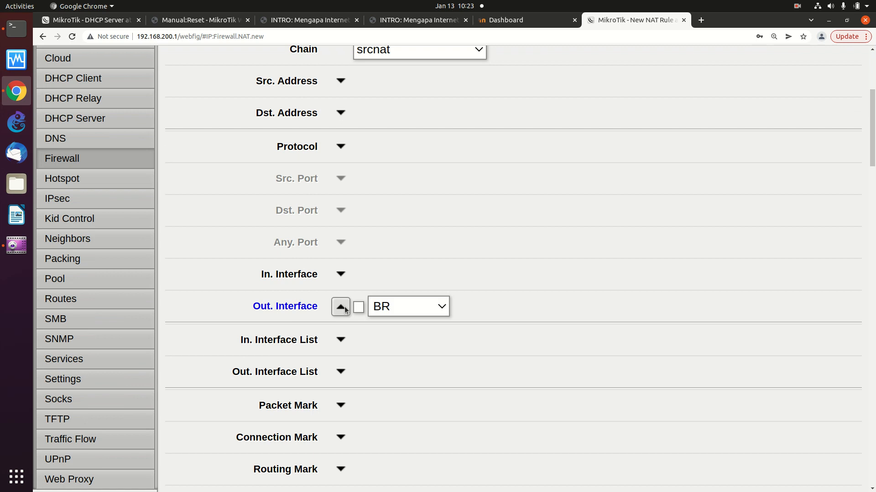
{"action": "left_click", "coordinate": [442, 308]}
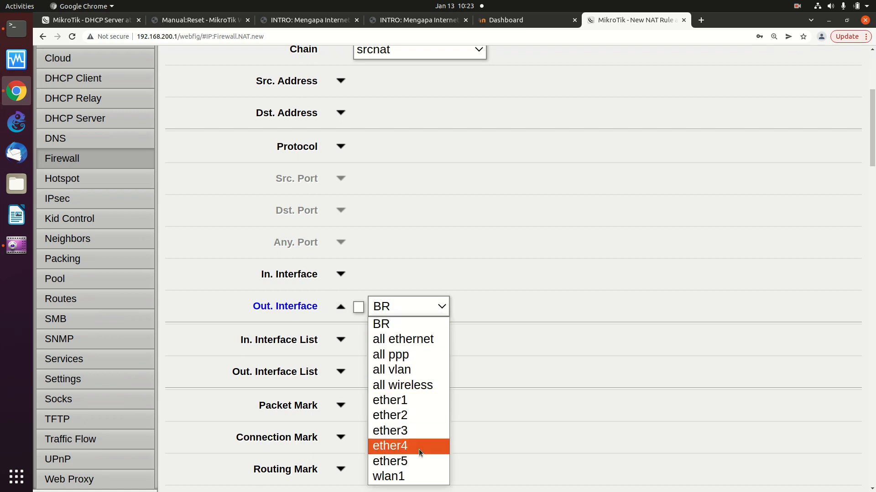
{"action": "left_click", "coordinate": [417, 476]}
Set the rule's action to masquerade and save it to the NAT list
{"action": "scroll", "coordinate": [445, 378], "scroll_direction": "down", "scroll_amount": 2}
{"action": "scroll", "coordinate": [445, 377], "scroll_direction": "down", "scroll_amount": 3}
{"action": "scroll", "coordinate": [445, 377], "scroll_direction": "down", "scroll_amount": 3}
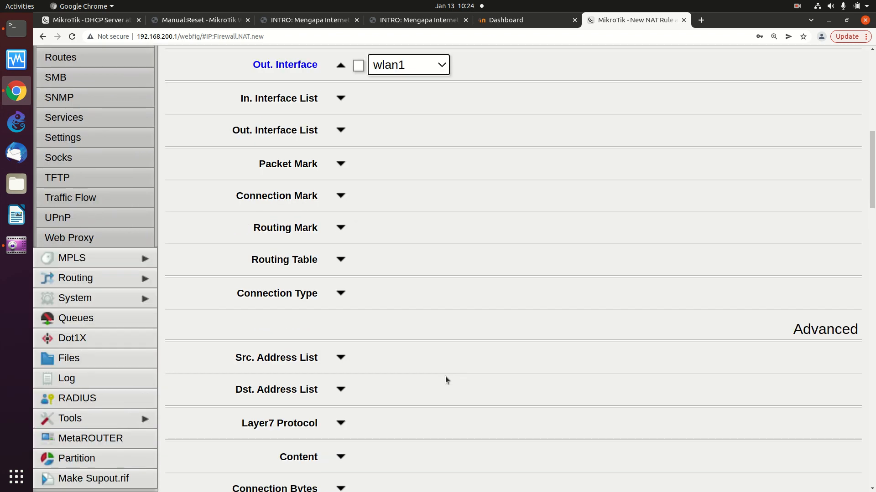
{"action": "scroll", "coordinate": [445, 376], "scroll_direction": "up", "scroll_amount": 2}
{"action": "scroll", "coordinate": [445, 377], "scroll_direction": "down", "scroll_amount": 10}
{"action": "scroll", "coordinate": [446, 378], "scroll_direction": "down", "scroll_amount": 20}
{"action": "scroll", "coordinate": [447, 376], "scroll_direction": "down", "scroll_amount": 10}
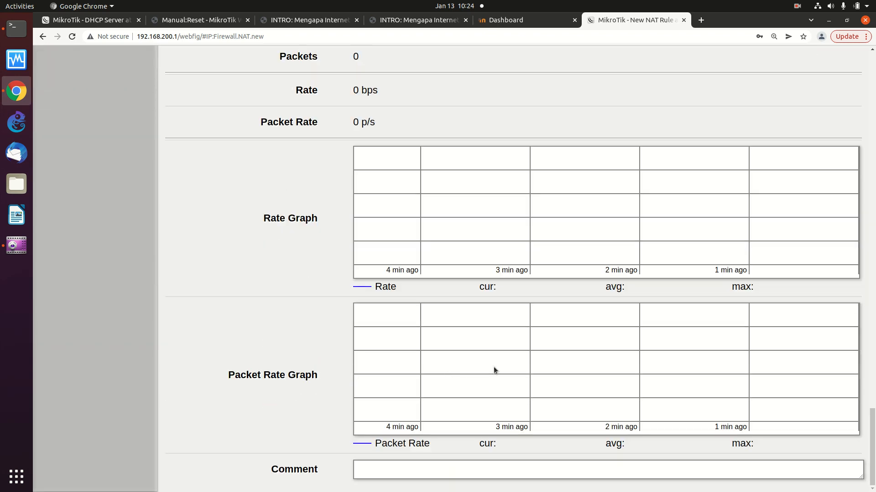
{"action": "scroll", "coordinate": [718, 365], "scroll_direction": "up", "scroll_amount": 13}
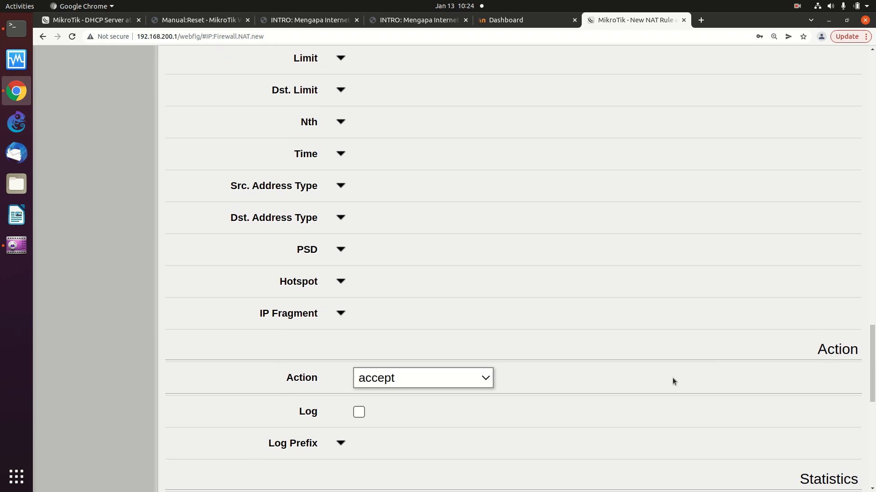
{"action": "left_click", "coordinate": [486, 378]}
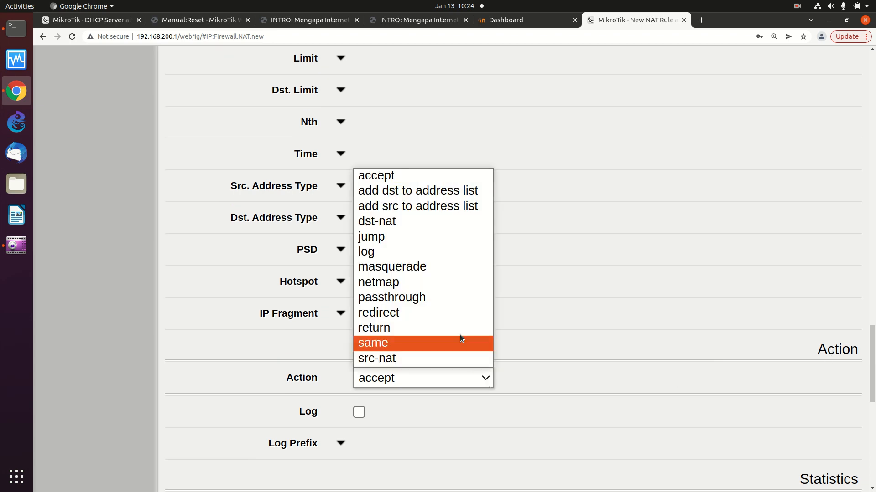
{"action": "left_click", "coordinate": [448, 268]}
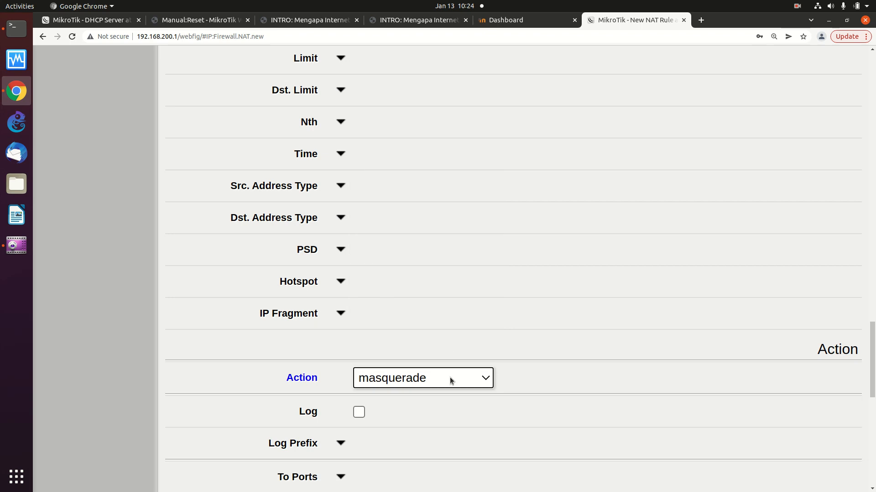
{"action": "scroll", "coordinate": [451, 377], "scroll_direction": "up", "scroll_amount": 7}
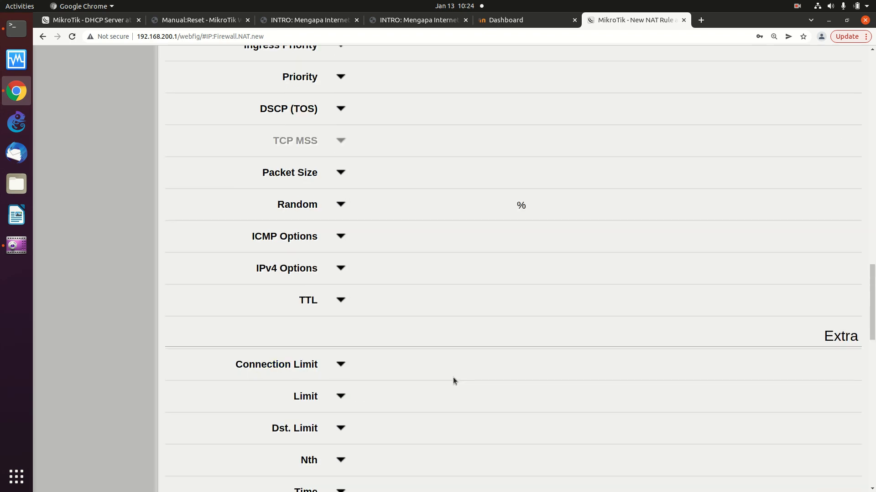
{"action": "scroll", "coordinate": [777, 307], "scroll_direction": "up", "scroll_amount": 4}
{"action": "scroll", "coordinate": [793, 310], "scroll_direction": "up", "scroll_amount": 15}
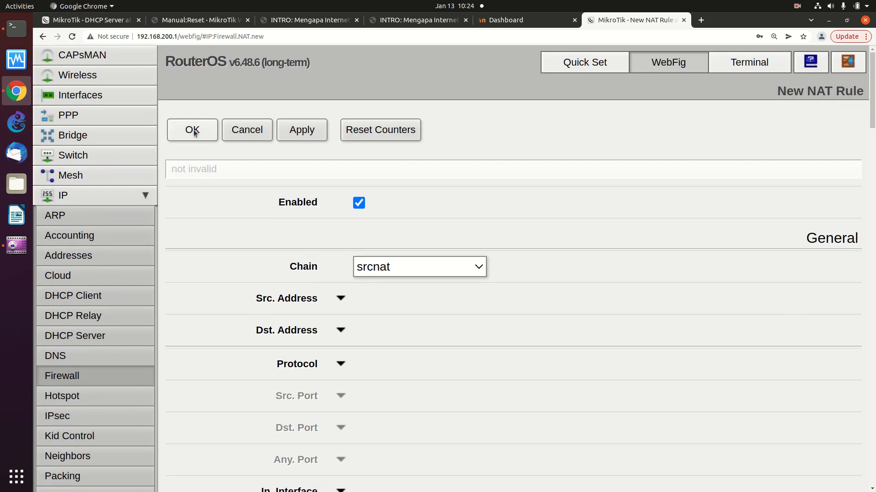
{"action": "left_click", "coordinate": [193, 131]}
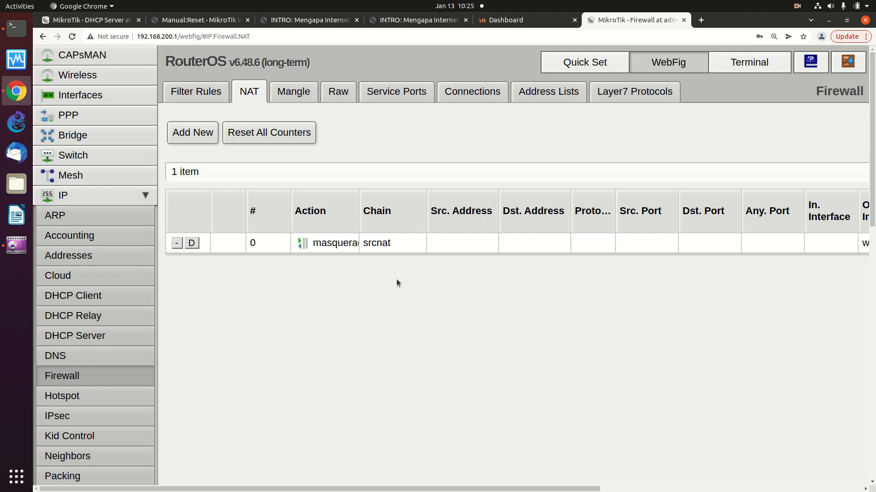
{"action": "left_click", "coordinate": [141, 197]}
{"action": "left_click", "coordinate": [141, 197]}
{"action": "left_click", "coordinate": [141, 198]}
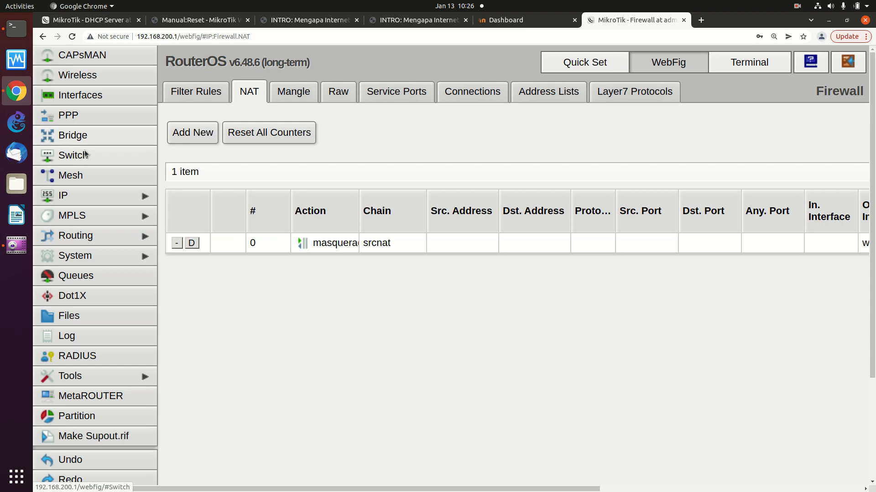
Open IP > DHCP Client to check wlan1's address 10.227.133.239
{"action": "left_click", "coordinate": [140, 198]}
{"action": "left_click", "coordinate": [115, 300]}
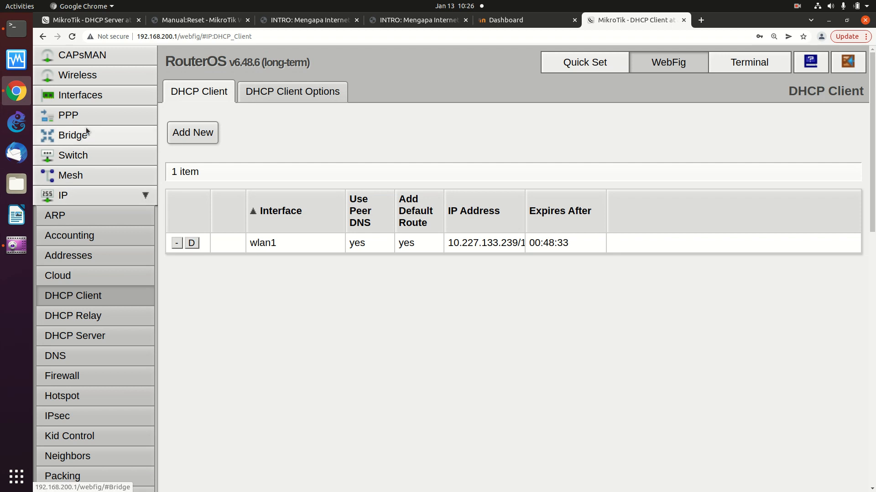
Browse the Wireless, Bridge and Interfaces pages and BR's details, ending on the Bridge list
{"action": "left_click", "coordinate": [102, 77]}
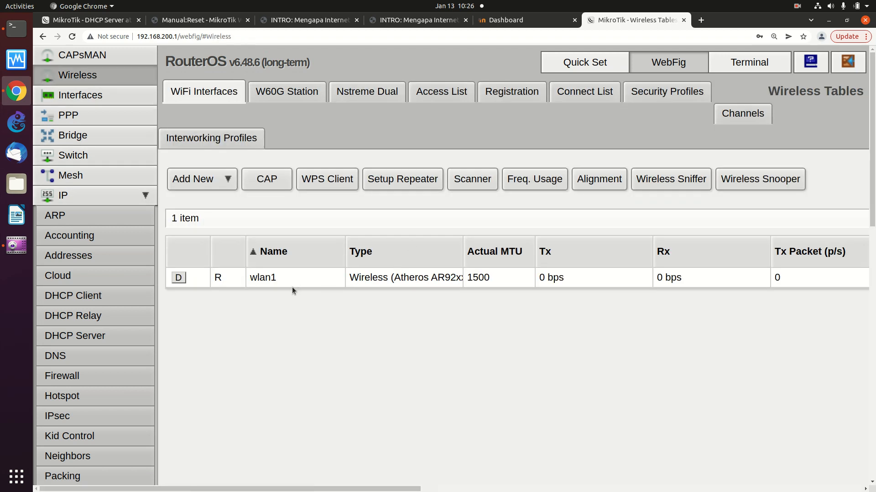
{"action": "left_click", "coordinate": [84, 139]}
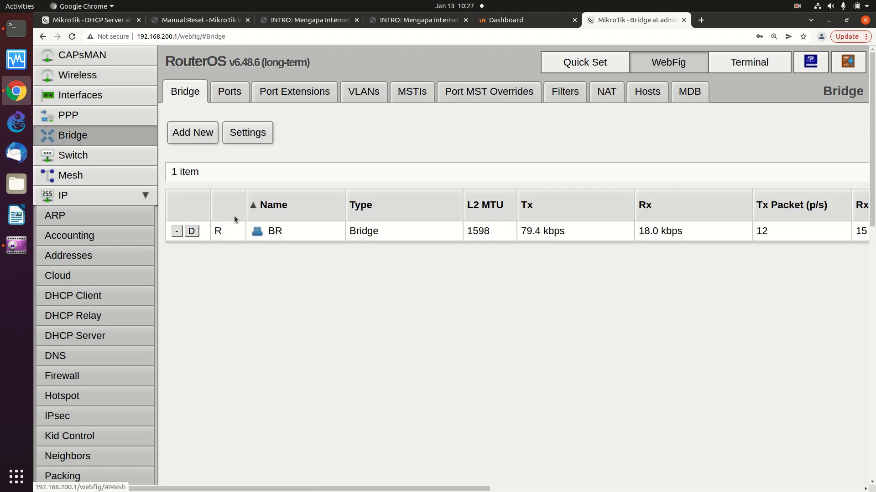
{"action": "left_click", "coordinate": [82, 95]}
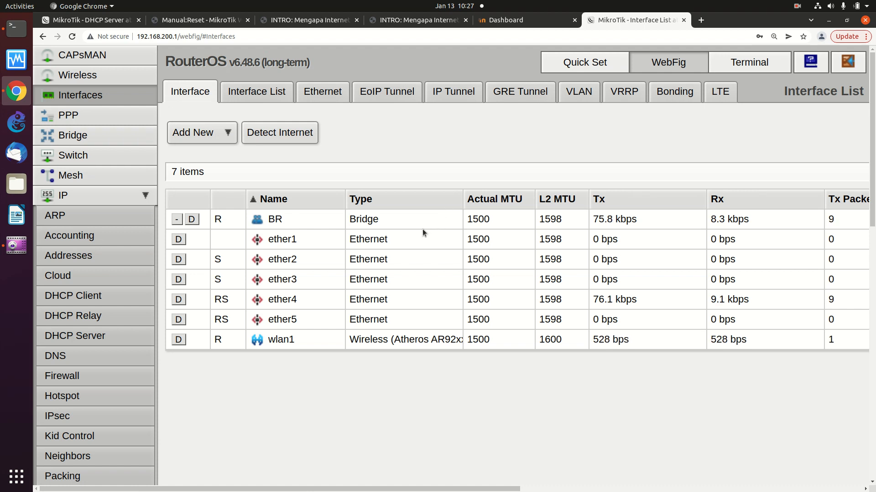
{"action": "left_click", "coordinate": [363, 222]}
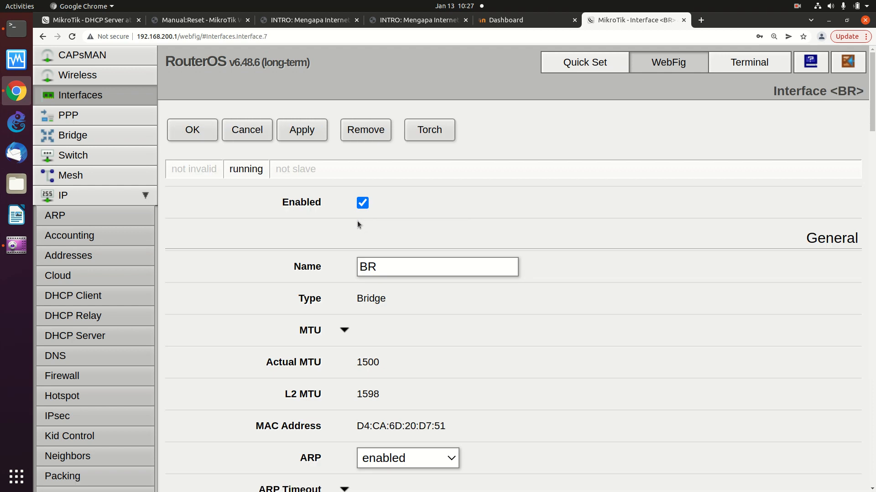
{"action": "scroll", "coordinate": [356, 221], "scroll_direction": "down", "scroll_amount": 1}
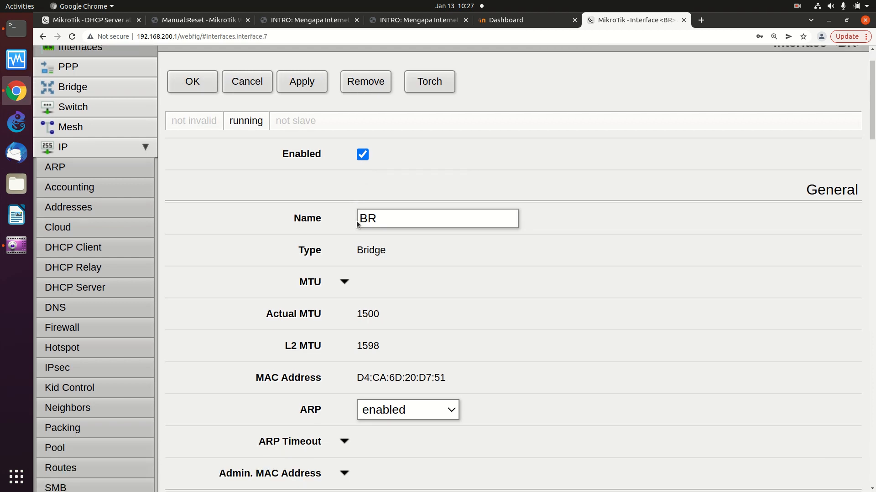
{"action": "scroll", "coordinate": [357, 221], "scroll_direction": "up", "scroll_amount": 1}
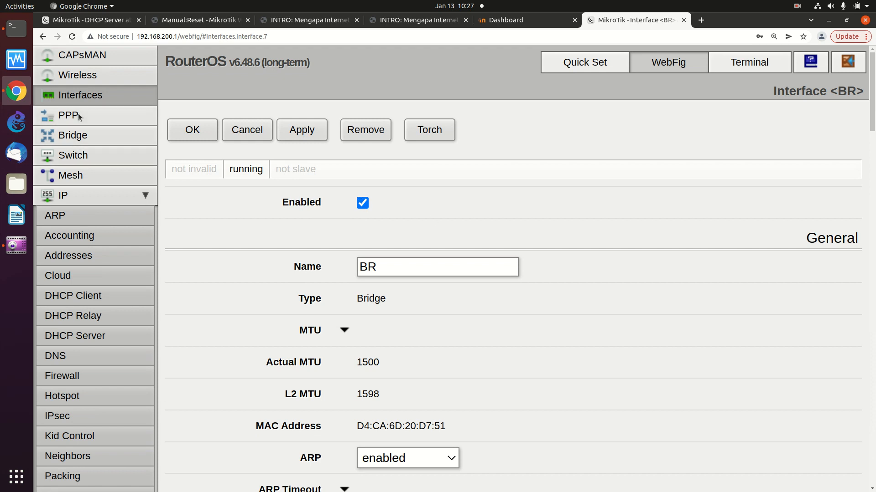
{"action": "left_click", "coordinate": [73, 135]}
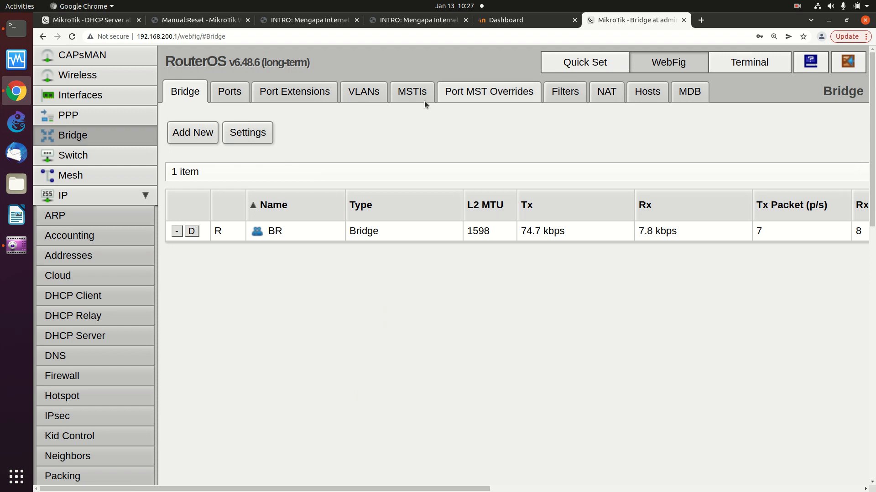
Confirm ether2–ether5 are ports of bridge BR, then return to wlan1's DHCP Client lease
{"action": "left_click", "coordinate": [231, 94]}
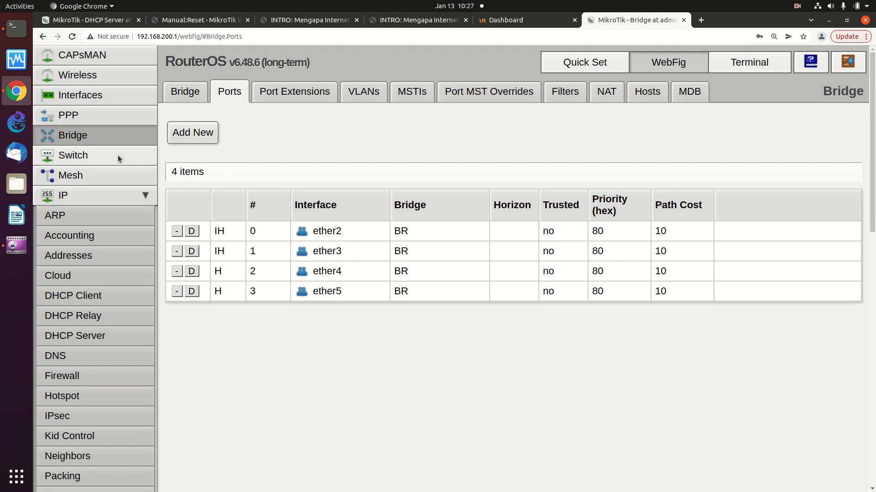
{"action": "left_click", "coordinate": [80, 303]}
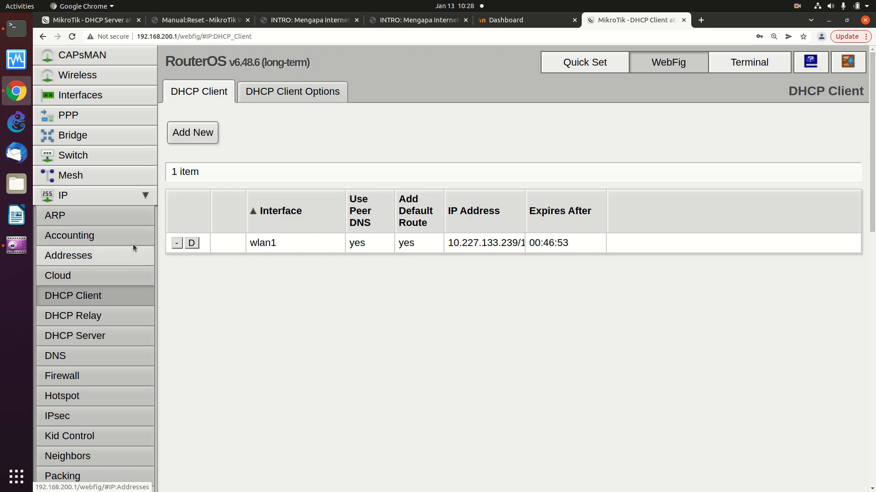
Re-expand the IP menu and open the Firewall page with its empty filter rules list
{"action": "left_click", "coordinate": [139, 195]}
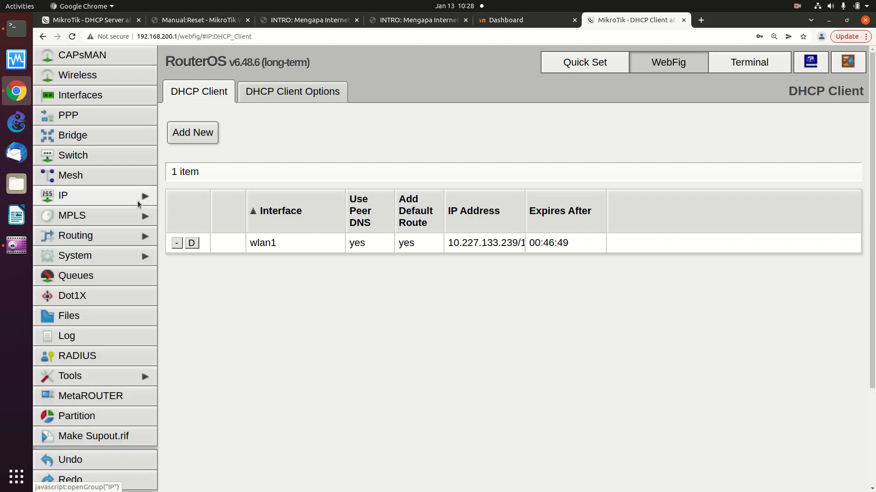
{"action": "left_click", "coordinate": [138, 201]}
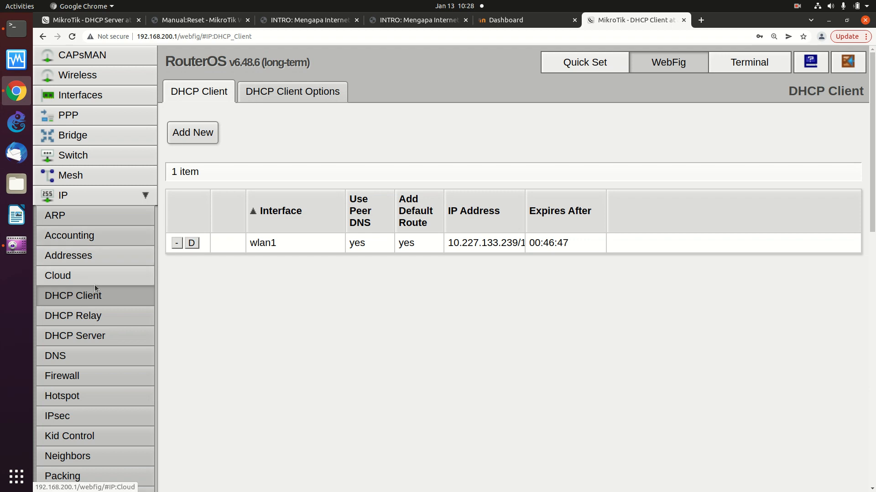
{"action": "scroll", "coordinate": [96, 310], "scroll_direction": "down", "scroll_amount": 5}
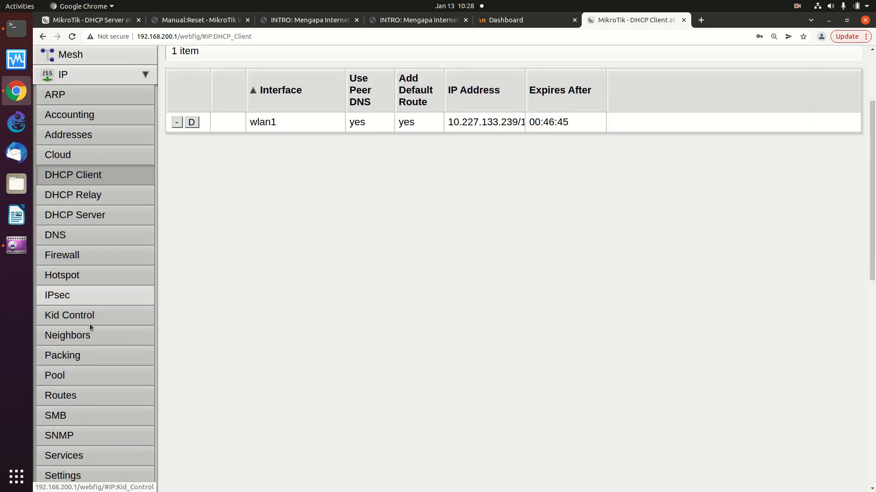
{"action": "scroll", "coordinate": [89, 327], "scroll_direction": "down", "scroll_amount": 1}
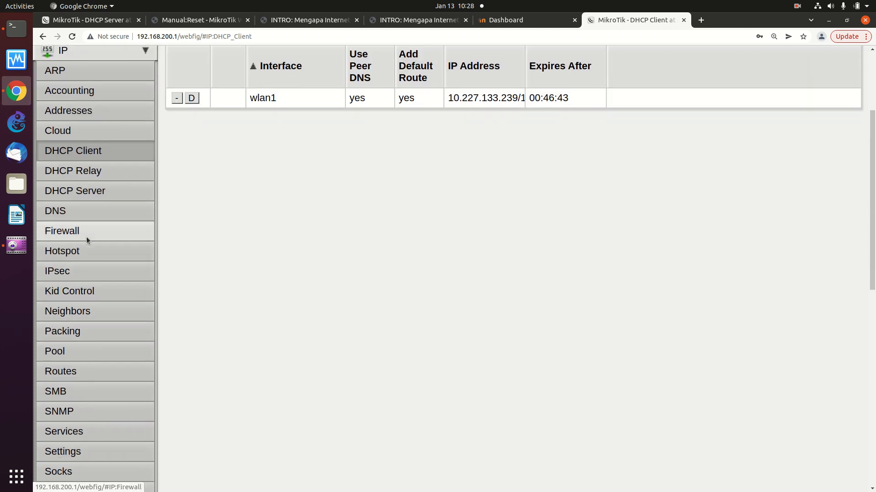
{"action": "left_click", "coordinate": [86, 237]}
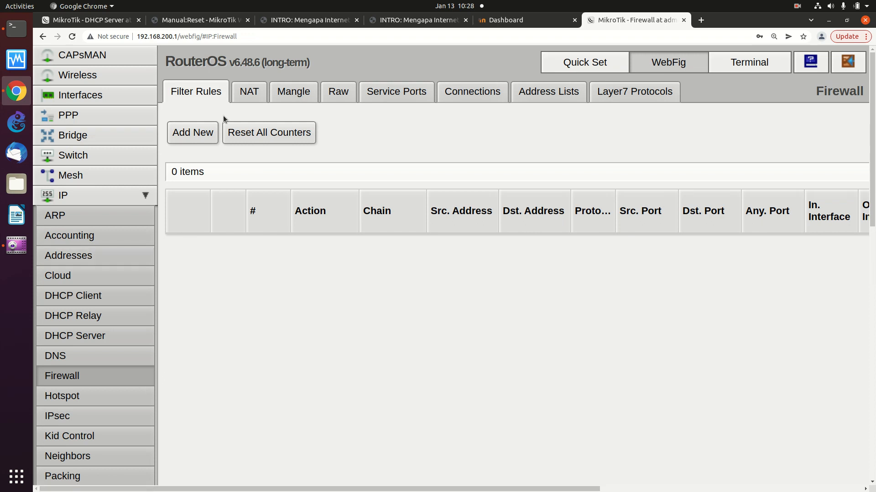
Show the Firewall NAT tab with its single srcnat masquerade rule 0
{"action": "left_click", "coordinate": [240, 95]}
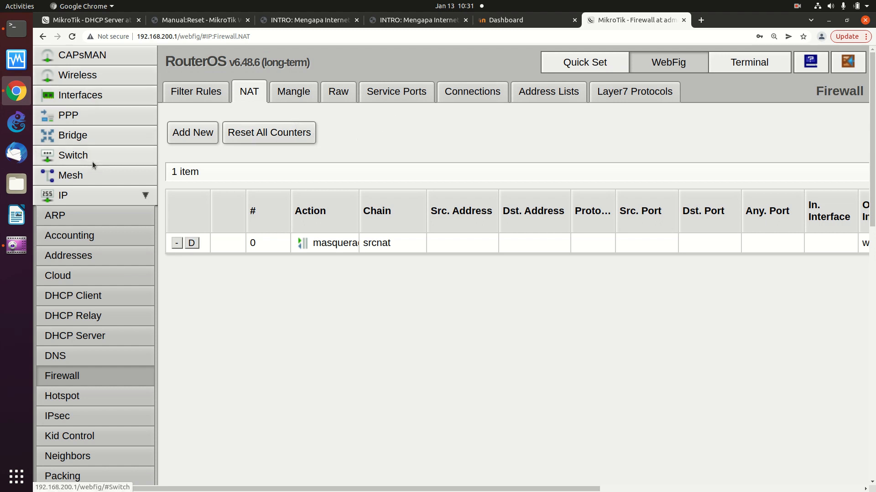
View the DHCP Server leases 192.168.200.251 and 192.168.200.253, then bring the Terminal forward
{"action": "left_click", "coordinate": [104, 336]}
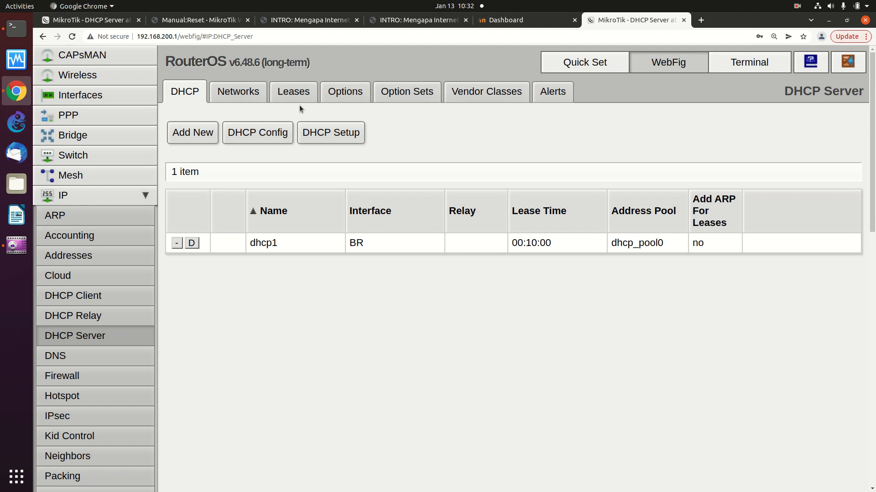
{"action": "left_click", "coordinate": [293, 92]}
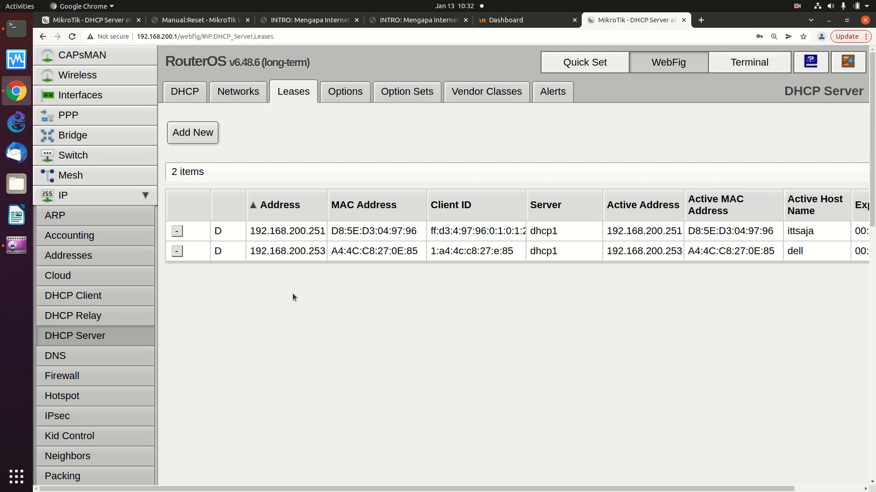
{"action": "left_click", "coordinate": [16, 30]}
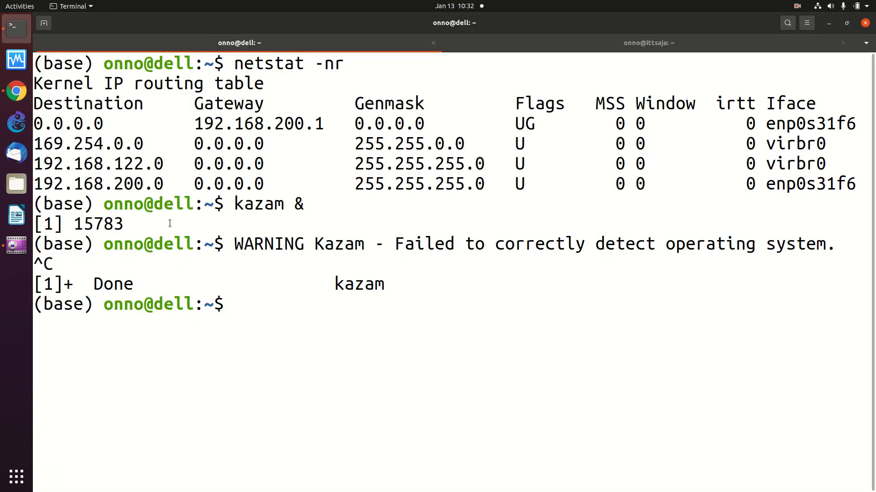
SSH to 192.168.200.251 with the server's user account, accepting its host key and retrying the password
{"action": "type", "text": "ssh onno "}
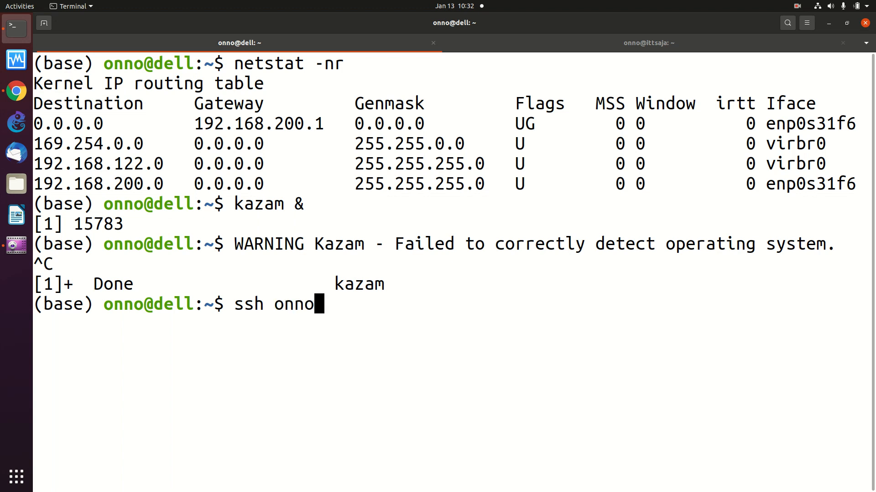
{"action": "type", "text": "@"}
{"action": "key", "text": "BackSpace"}
{"action": "key", "text": "BackSpace"}
{"action": "key", "text": "BackSpace"}
{"action": "type", "text": "o@192.168"}
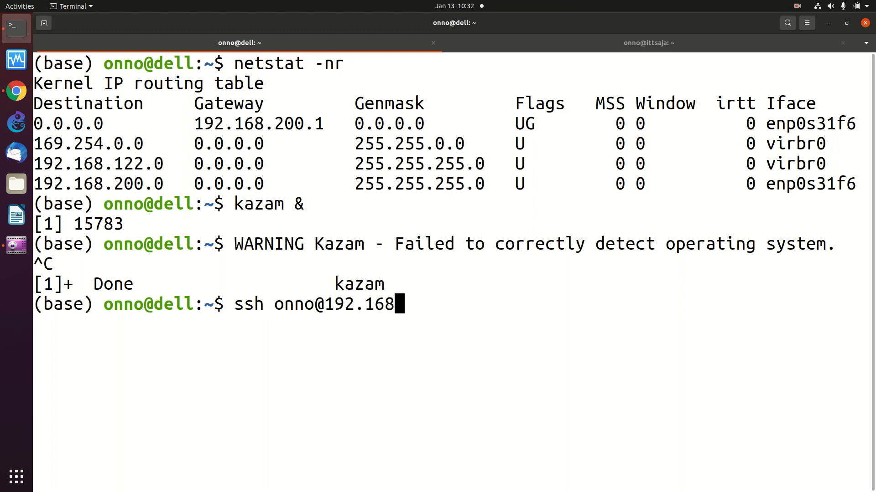
{"action": "type", "text": ".200.251"}
{"action": "key", "text": "Return"}
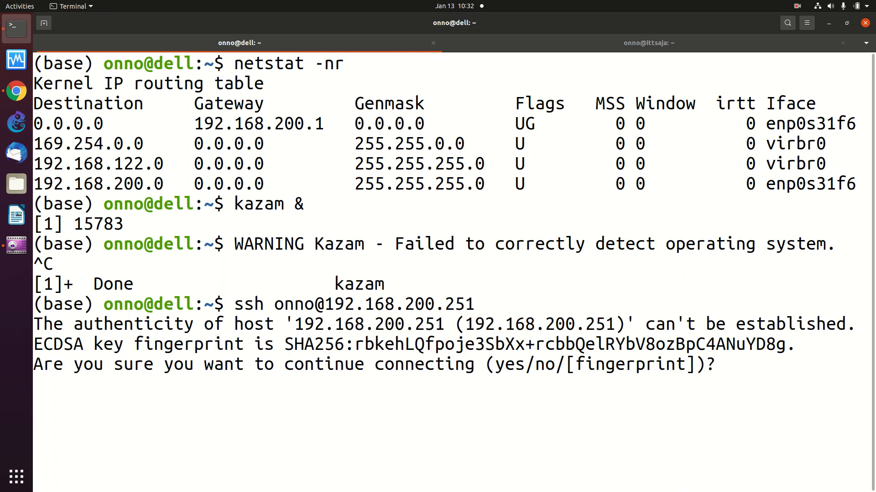
{"action": "type", "text": "y"}
{"action": "key", "text": "Return"}
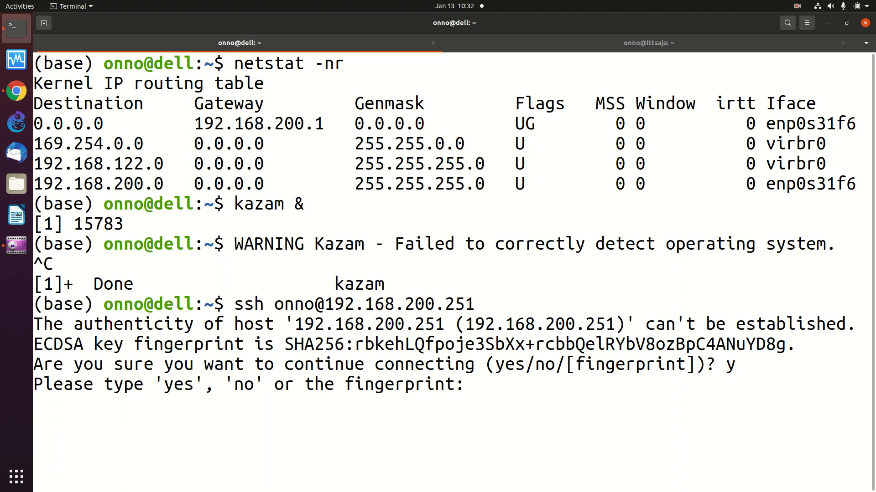
{"action": "type", "text": "yes"}
{"action": "key", "text": "Return"}
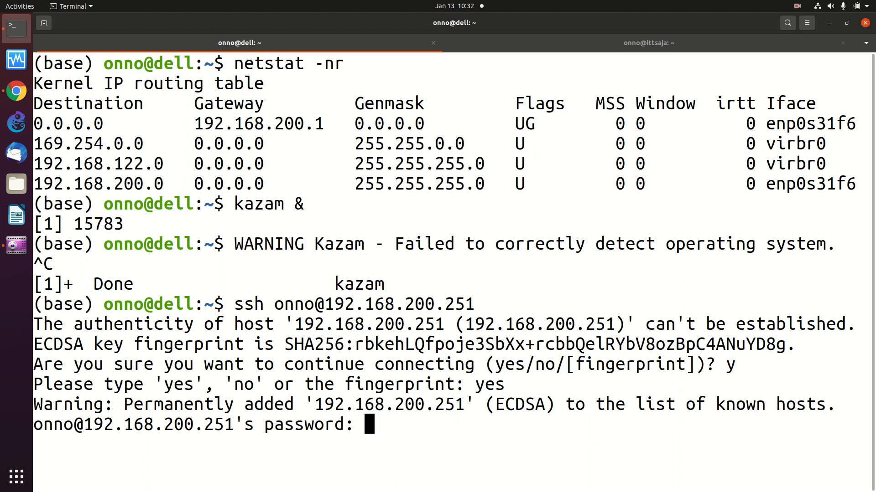
{"action": "key", "text": "Return"}
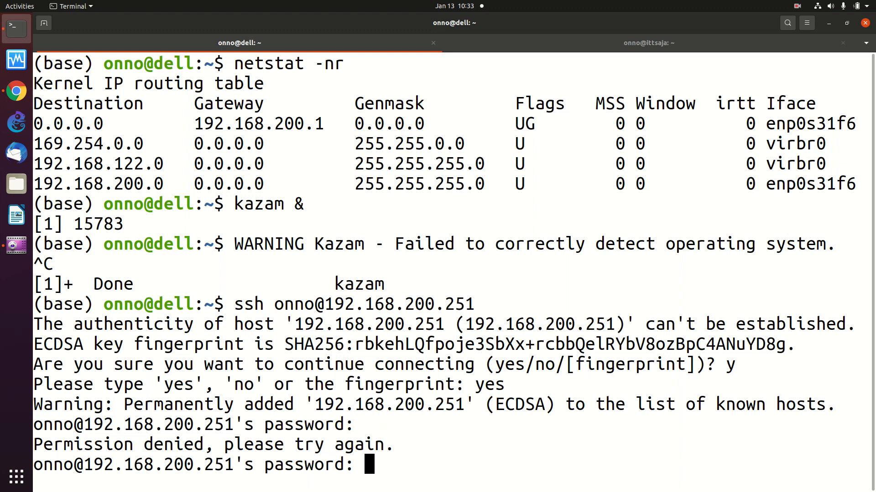
{"action": "key", "text": "Return"}
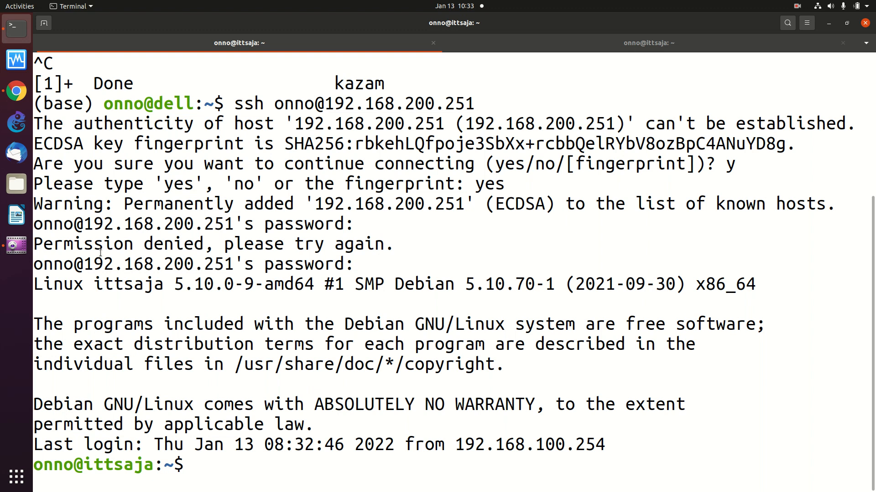
Become root on the server with sudo su and the account password
{"action": "type", "text": "sudo su"}
{"action": "key", "text": "Return"}
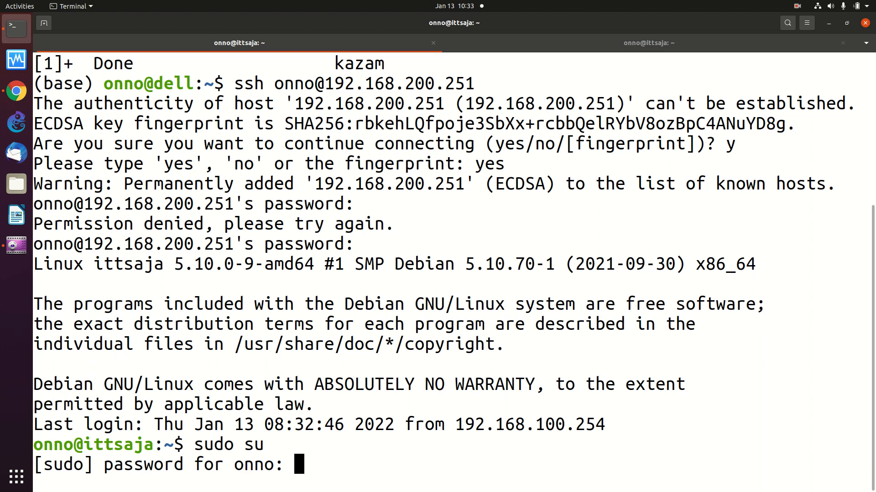
{"action": "key", "text": "Return"}
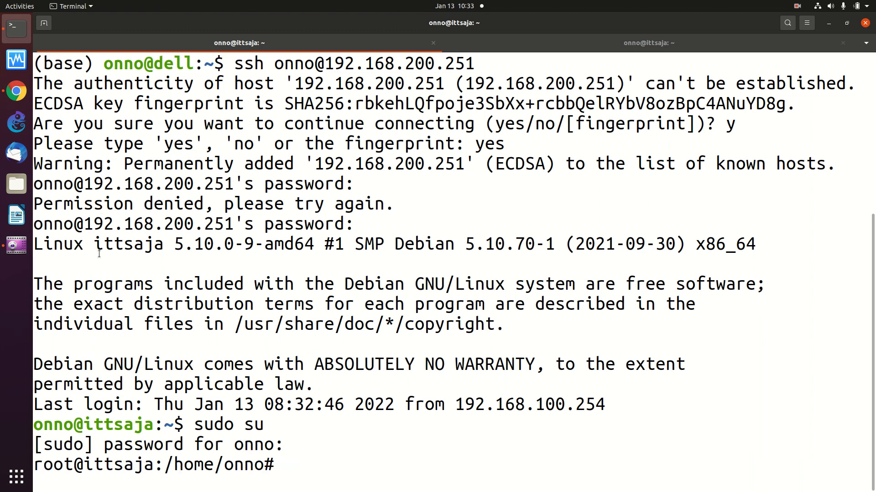
Change into /var/www/html/moodle and enter nano config.php at the prompt
{"action": "type", "text": "cd /v"}
{"action": "type", "text": "ar/www"}
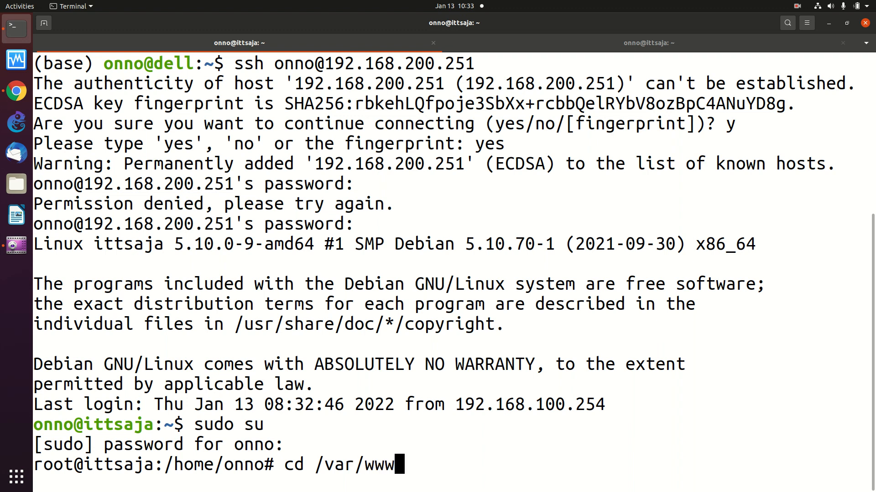
{"action": "type", "text": "/html/moo"}
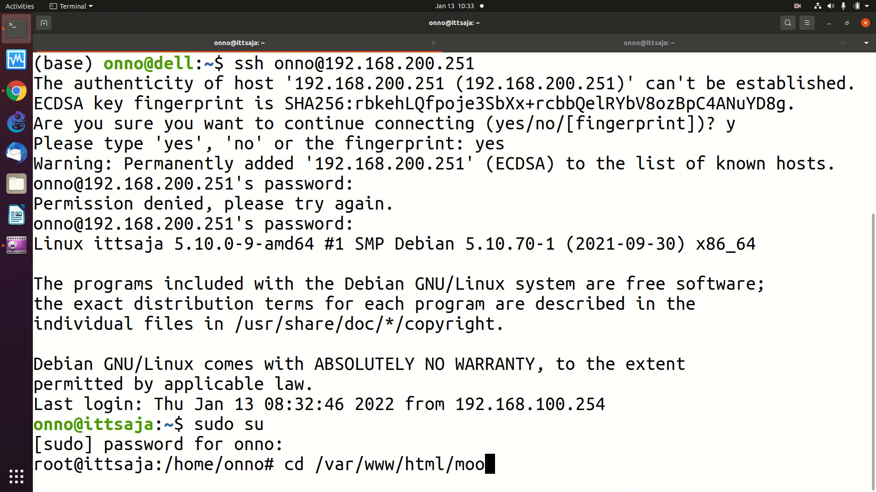
{"action": "type", "text": "dle"}
{"action": "key", "text": "Return"}
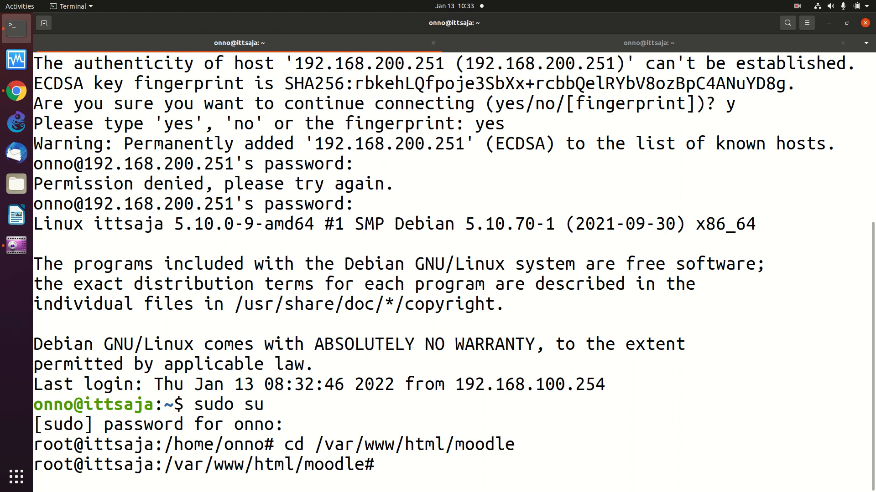
{"action": "type", "text": "nano"}
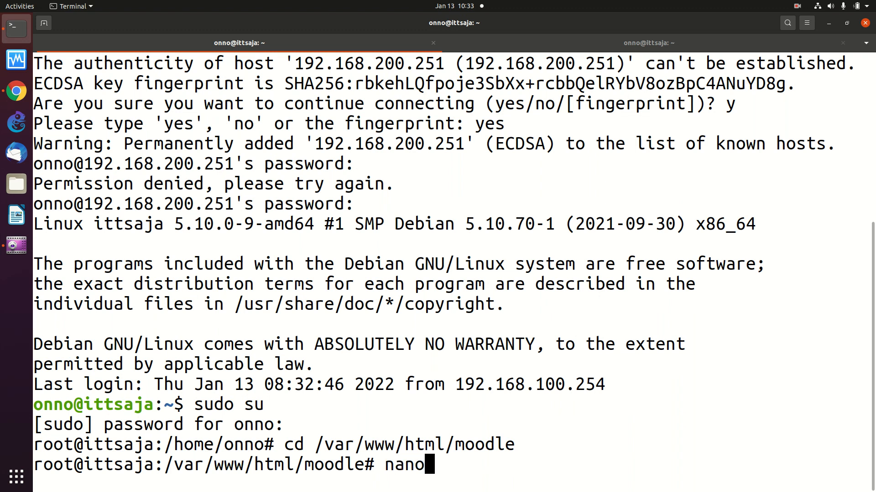
{"action": "type", "text": " config"}
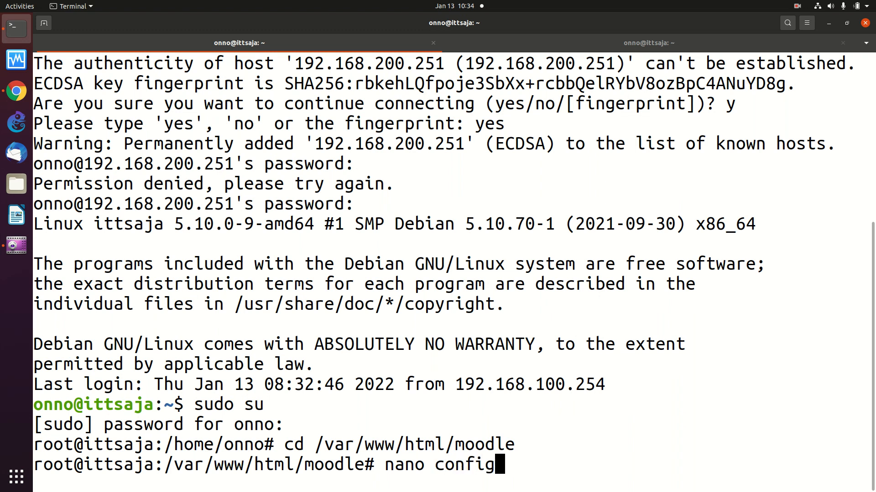
{"action": "type", "text": ".php"}
Open config.php in nano and move to the uncommented $CFG->wwwroot line
{"action": "key", "text": "Return"}
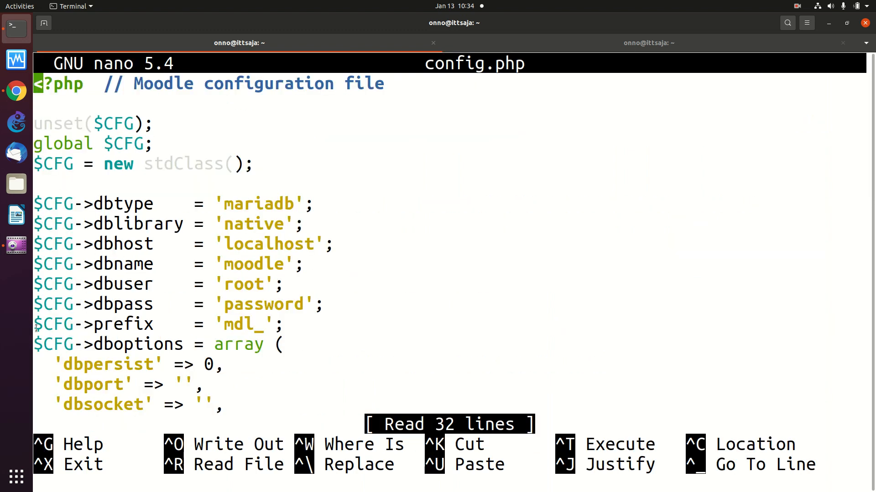
{"action": "scroll", "coordinate": [625, 303], "scroll_direction": "down", "scroll_amount": 7}
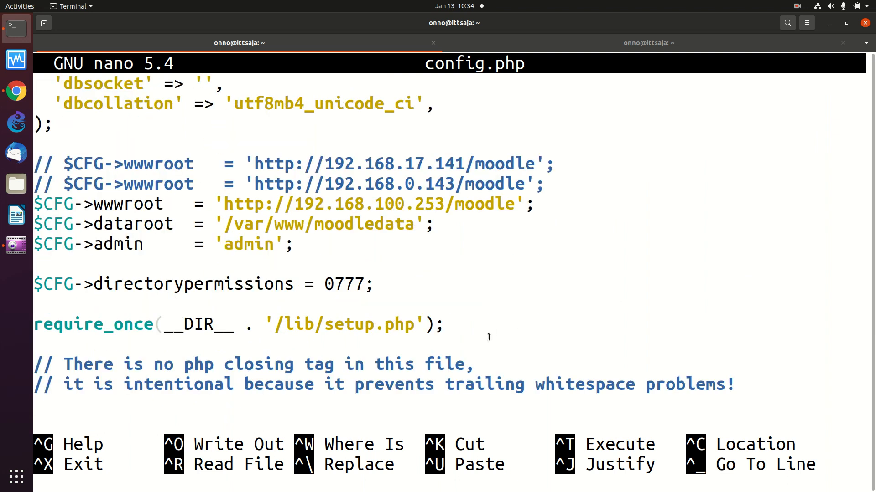
{"action": "scroll", "coordinate": [489, 338], "scroll_direction": "up", "scroll_amount": 7}
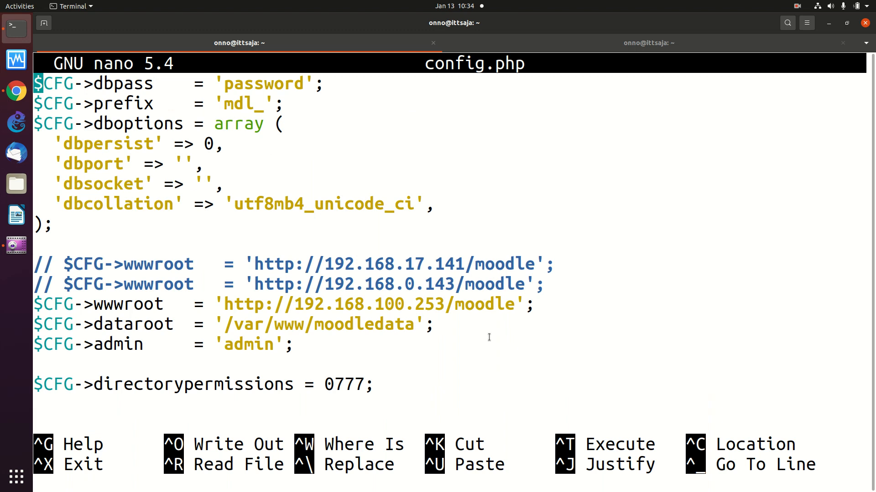
{"action": "key", "text": "Down"}
{"action": "key", "text": "Down"}
{"action": "key", "text": "Down"}
{"action": "key", "text": "Down"}
{"action": "key", "text": "Down"}
{"action": "key", "text": "Down"}
{"action": "key", "text": "Down"}
{"action": "key", "text": "Down"}
{"action": "key", "text": "Down"}
{"action": "key", "text": "Down"}
{"action": "key", "text": "Down"}
{"action": "key", "text": "Down"}
{"action": "key", "text": "Down"}
{"action": "key", "text": "Down"}
{"action": "key", "text": "Down"}
{"action": "key", "text": "Down"}
{"action": "key", "text": "Down"}
{"action": "key", "text": "Down"}
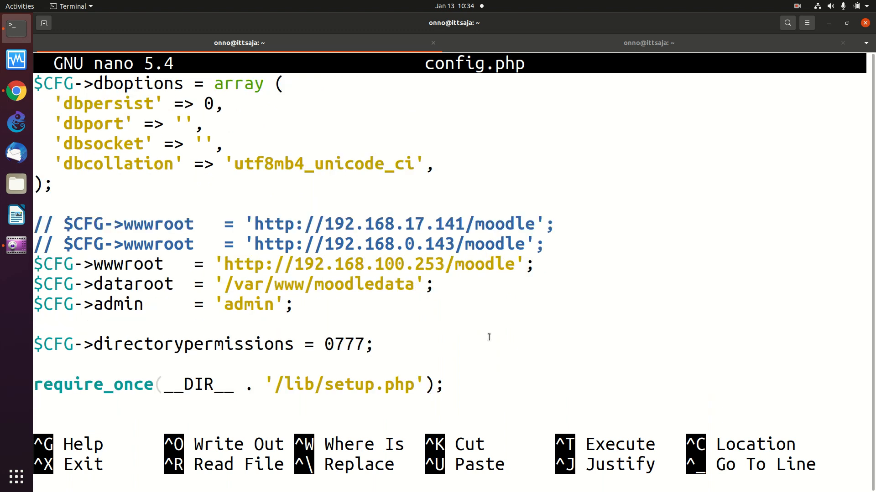
{"action": "key", "text": "Up"}
{"action": "key", "text": "Up"}
{"action": "key", "text": "Up"}
{"action": "key", "text": "Up"}
{"action": "key", "text": "Up"}
{"action": "key", "text": "Up"}
{"action": "key", "text": "Up"}
{"action": "key", "text": "Up"}
{"action": "key", "text": "Up"}
{"action": "key", "text": "Up"}
{"action": "key", "text": "Up"}
{"action": "key", "text": "Up"}
{"action": "key", "text": "Up"}
{"action": "key", "text": "Up"}
{"action": "key", "text": "Up"}
{"action": "key", "text": "Down"}
{"action": "key", "text": "Down"}
{"action": "key", "text": "Down"}
{"action": "key", "text": "Down"}
{"action": "key", "text": "Down"}
{"action": "key", "text": "Down"}
{"action": "key", "text": "Down"}
{"action": "key", "text": "Down"}
{"action": "key", "text": "Right"}
{"action": "key", "text": "Right"}
{"action": "key", "text": "Right"}
{"action": "key", "text": "Right"}
{"action": "key", "text": "Right"}
{"action": "key", "text": "Right"}
{"action": "key", "text": "Right"}
{"action": "key", "text": "Right"}
{"action": "key", "text": "Right"}
{"action": "key", "text": "Right"}
{"action": "key", "text": "Right"}
{"action": "key", "text": "Right"}
{"action": "key", "text": "Right"}
{"action": "key", "text": "Right"}
{"action": "key", "text": "Right"}
{"action": "key", "text": "Right"}
{"action": "key", "text": "Right"}
{"action": "key", "text": "Right"}
{"action": "key", "text": "Right"}
{"action": "key", "text": "Right"}
{"action": "key", "text": "Right"}
{"action": "key", "text": "Right"}
{"action": "key", "text": "Right"}
{"action": "key", "text": "Right"}
{"action": "key", "text": "Right"}
{"action": "key", "text": "Right"}
{"action": "key", "text": "Right"}
{"action": "key", "text": "Right"}
{"action": "key", "text": "Right"}
{"action": "key", "text": "Right"}
{"action": "key", "text": "Right"}
Change the wwwroot address from 192.168.100.253 to 192.168.200.251 and exit nano
{"action": "type", "text": "2"}
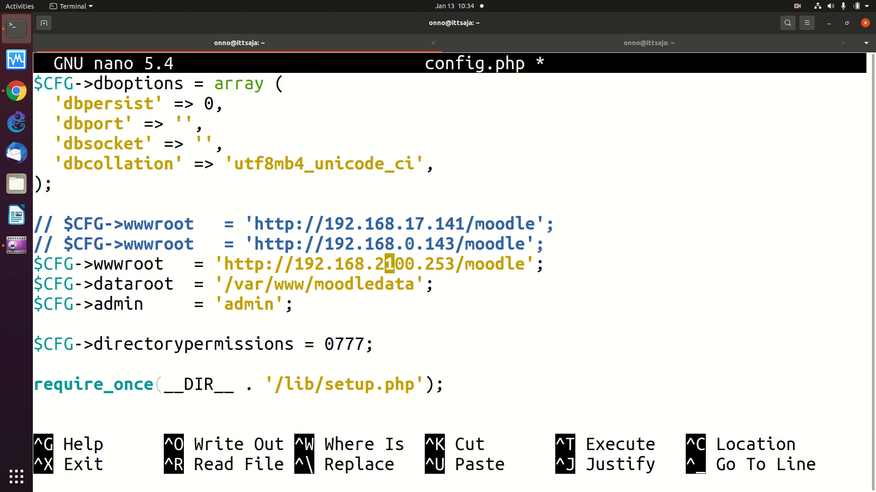
{"action": "type", "text": "0"}
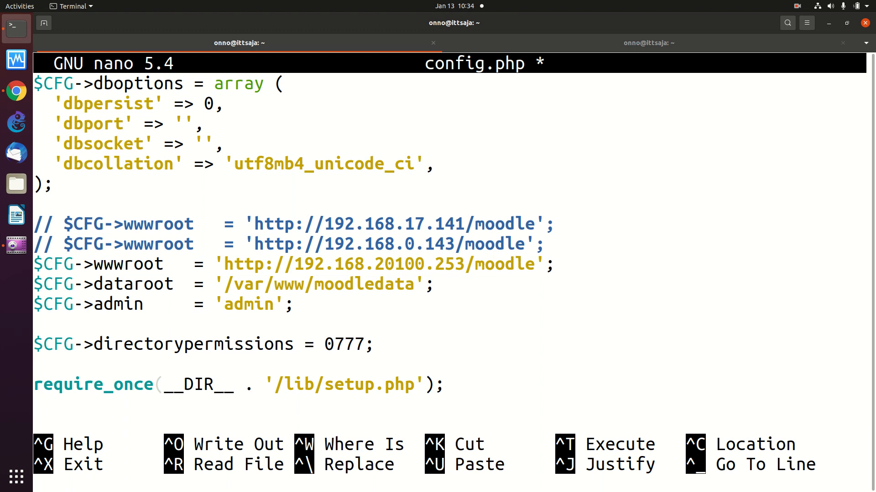
{"action": "key", "text": "Delete"}
{"action": "key", "text": "Delete"}
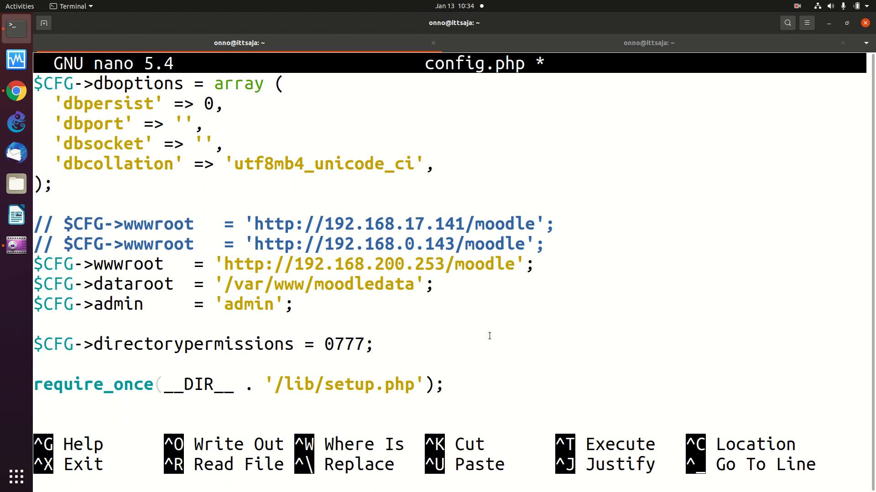
{"action": "key", "text": "Right"}
{"action": "key", "text": "Right"}
{"action": "key", "text": "Right"}
{"action": "key", "text": "Right"}
{"action": "key", "text": "BackSpace"}
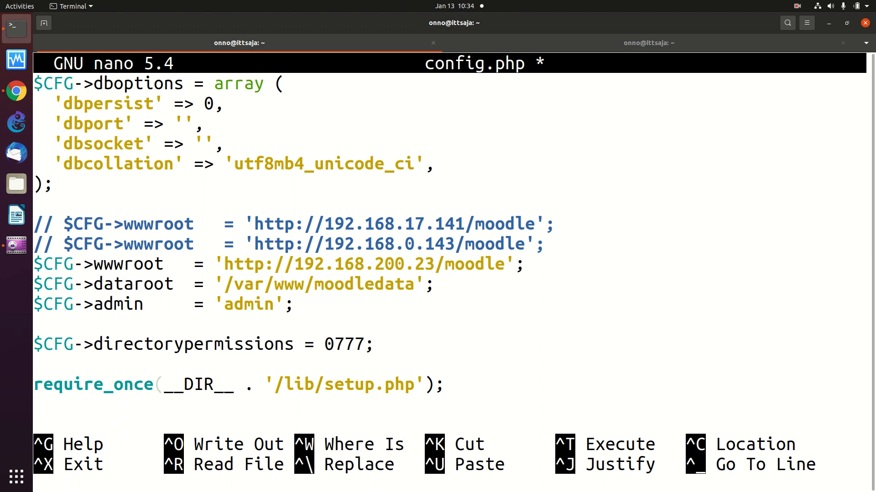
{"action": "type", "text": "51"}
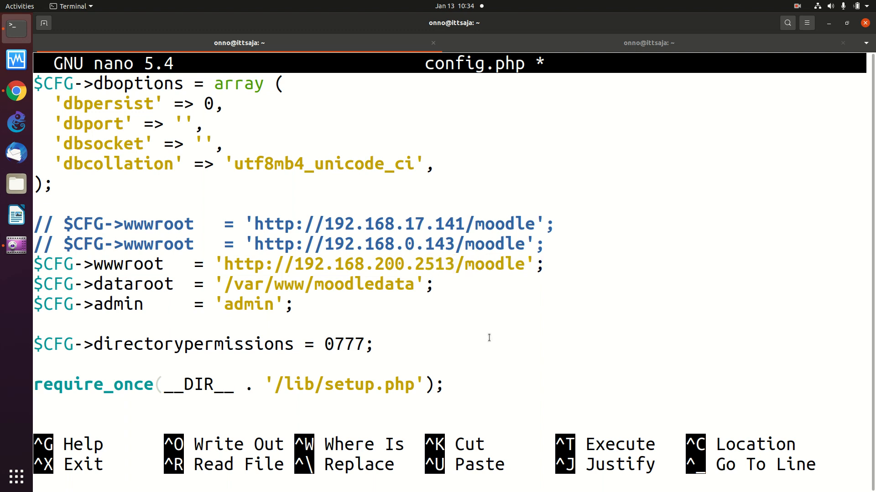
{"action": "key", "text": "Delete"}
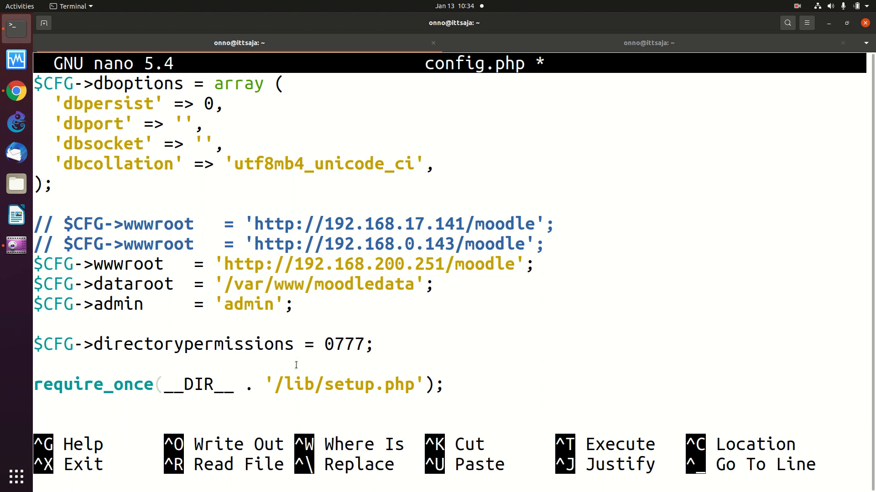
{"action": "key", "text": "ctrl+x"}
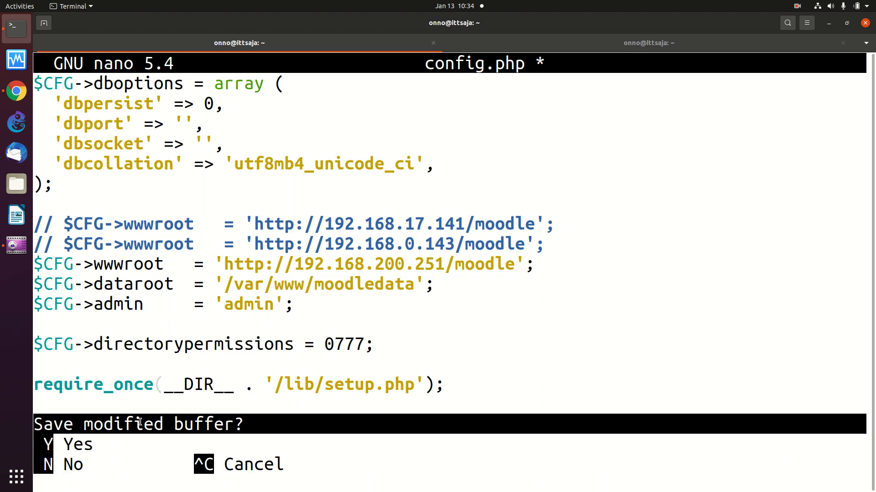
Save the modified buffer to config.php under the same file name
{"action": "key", "text": "y"}
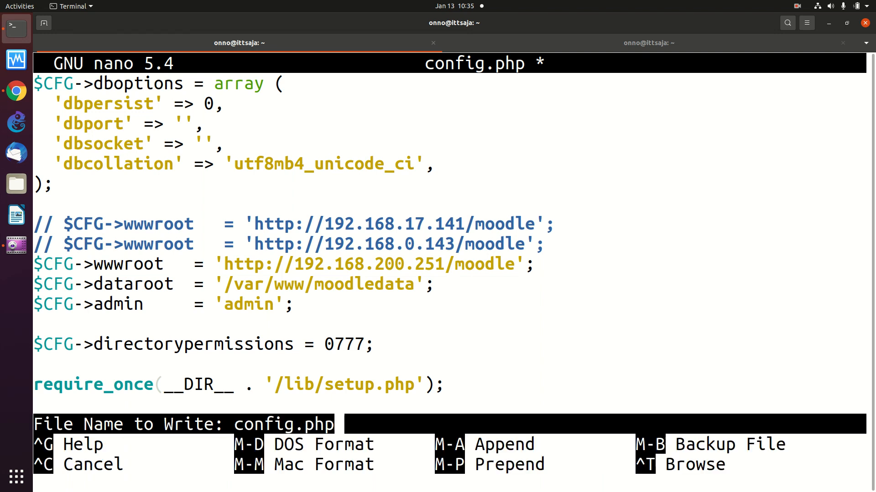
{"action": "key", "text": "Return"}
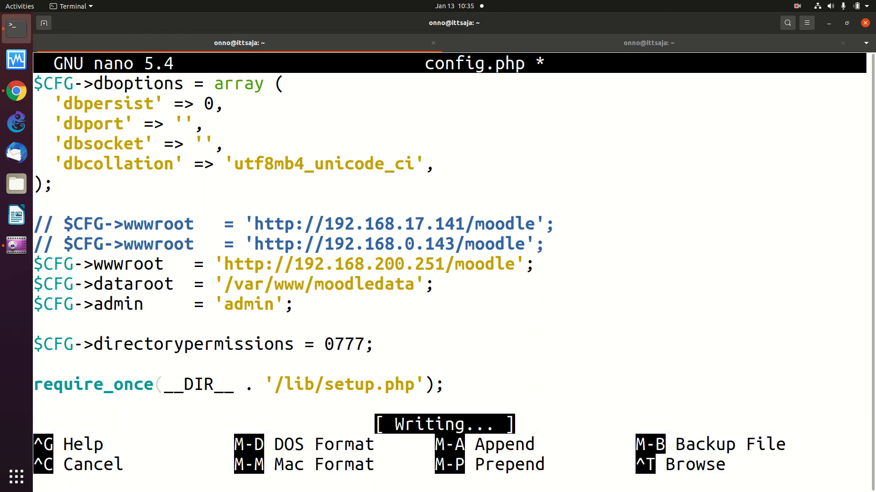